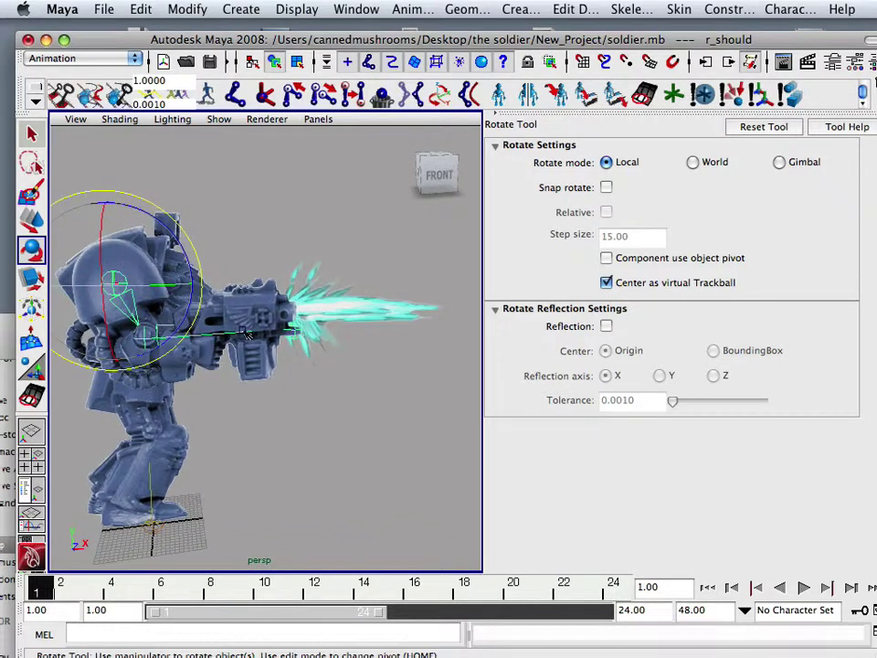
# Open the Hypergraph Hierarchy to display the soldier rig's joints and meshes
pyautogui.moveTo(219, 301)
pyautogui.keyDown('alt'); pyautogui.mouseDown()
pyautogui.moveTo(242, 342)
pyautogui.moveTo(372, 341)
pyautogui.moveTo(317, 341)
pyautogui.moveTo(217, 301)
pyautogui.mouseUp(); pyautogui.keyUp('alt')
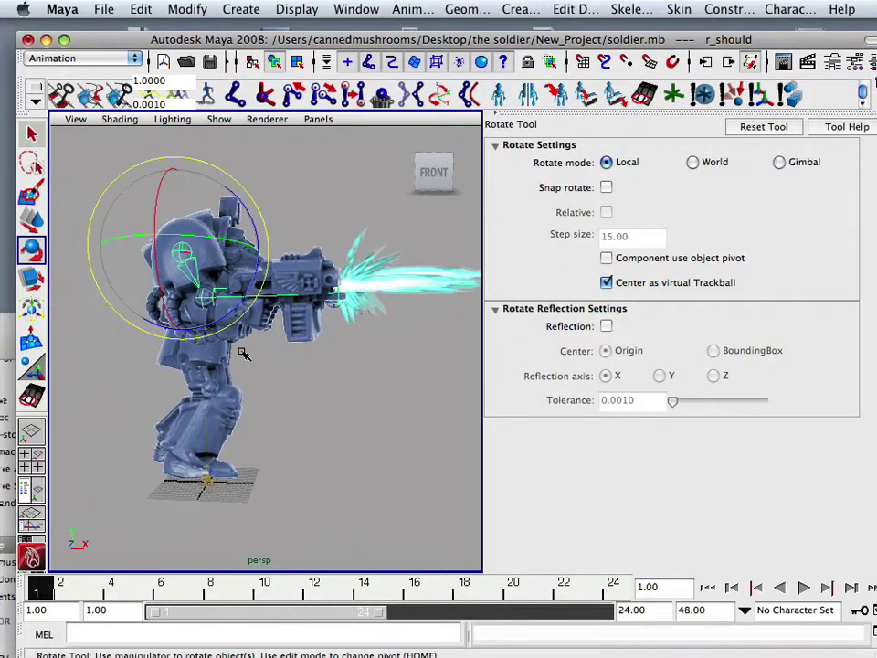
pyautogui.keyDown('alt'); pyautogui.moveTo(244, 353); pyautogui.dragTo(212, 359); pyautogui.keyUp('alt')
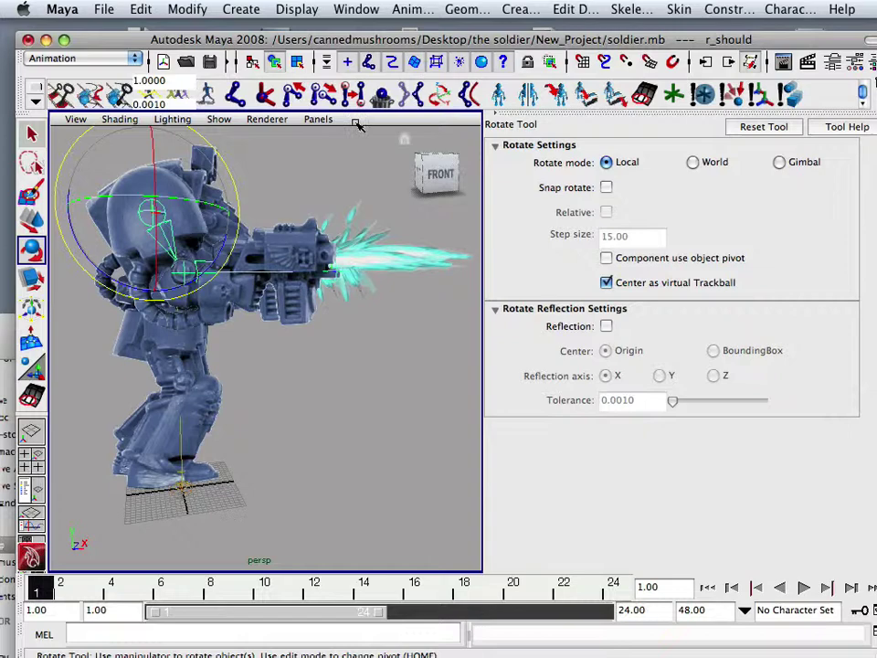
pyautogui.click(357, 10)
pyautogui.click(379, 167)
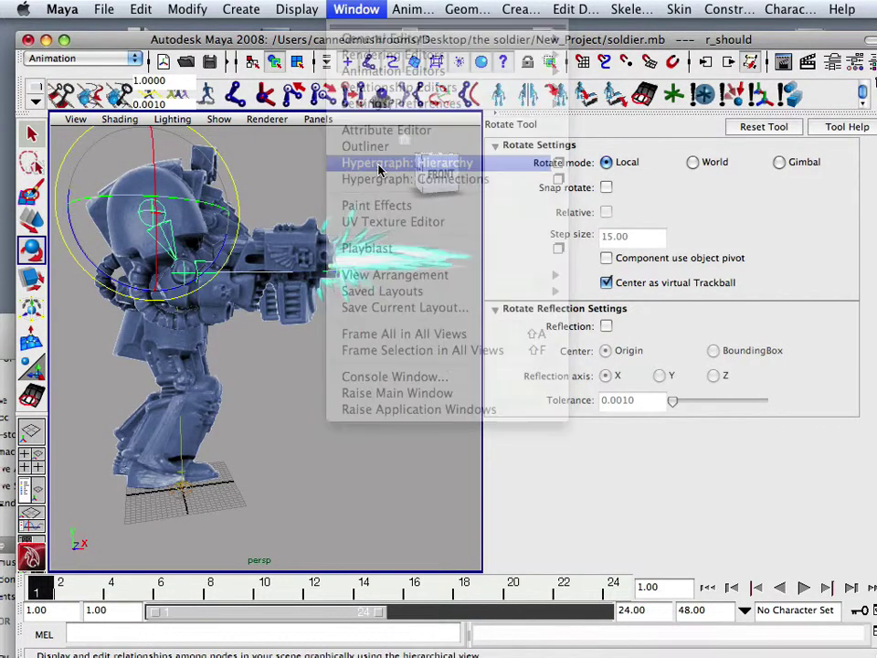
pyautogui.moveTo(431, 643); pyautogui.dragTo(290, 197)
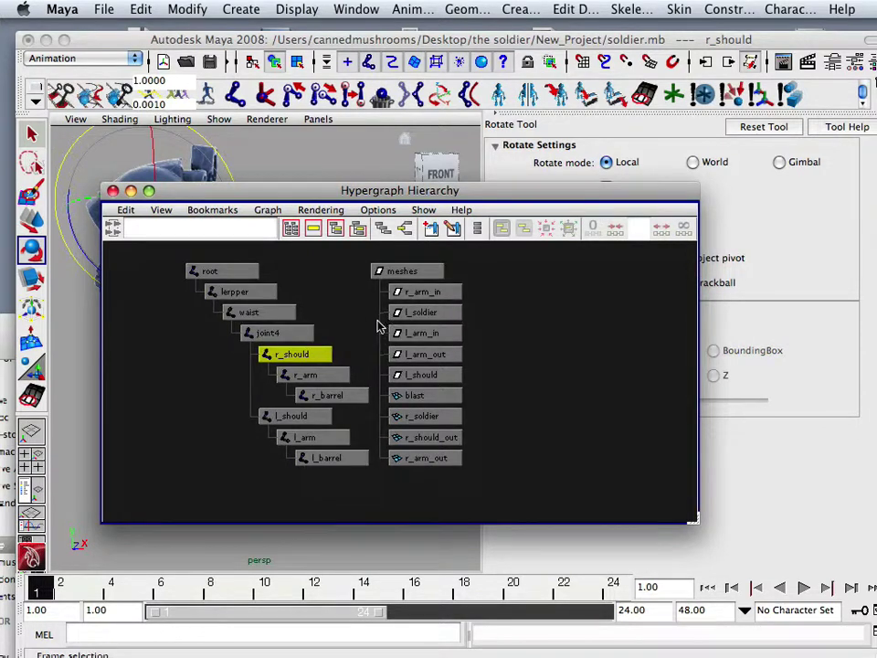
pyautogui.moveTo(370, 196); pyautogui.dragTo(328, 199)
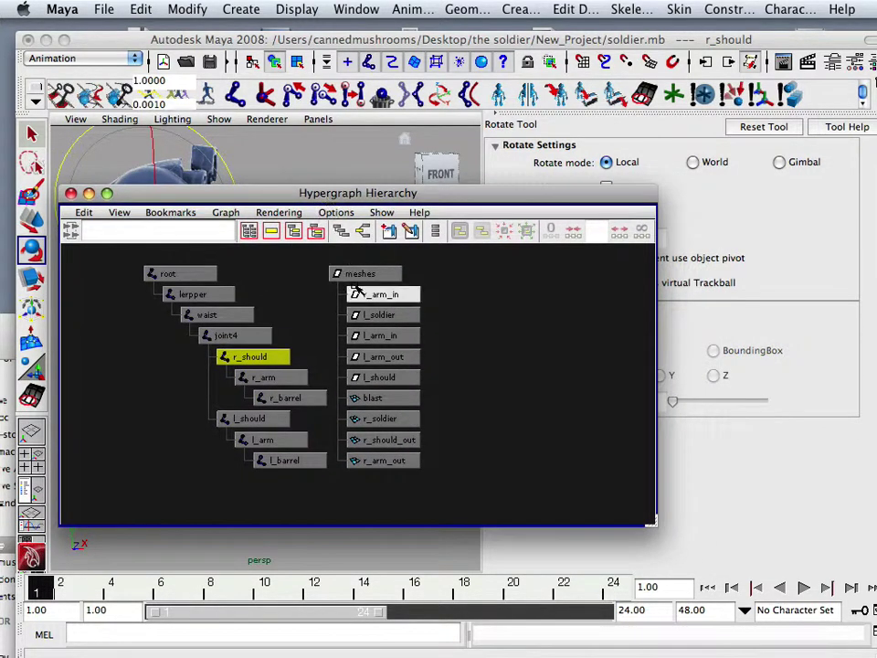
# Select all the child meshes under the meshes group and delete their construction history
pyautogui.moveTo(454, 514); pyautogui.dragTo(356, 293)
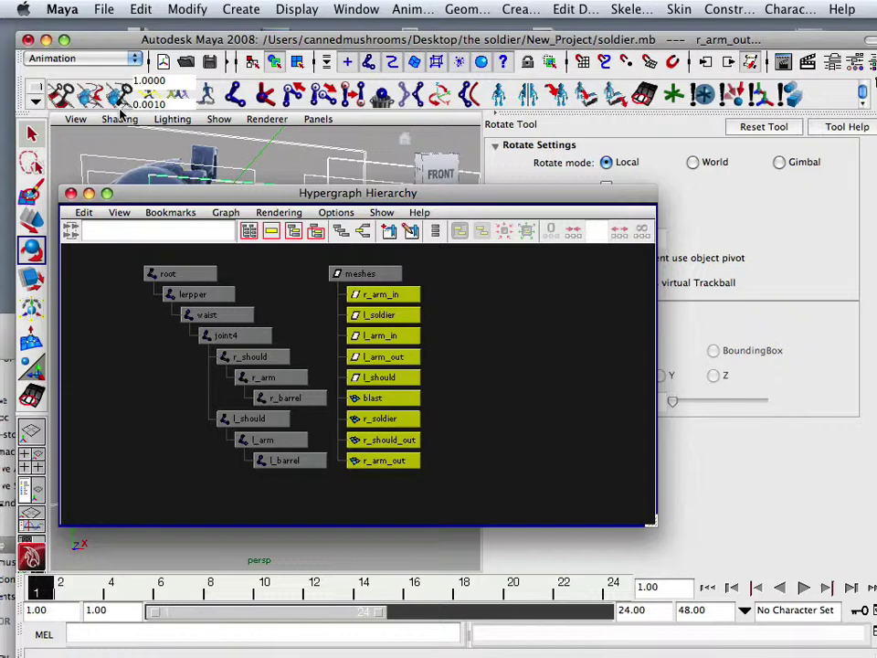
pyautogui.click(141, 9)
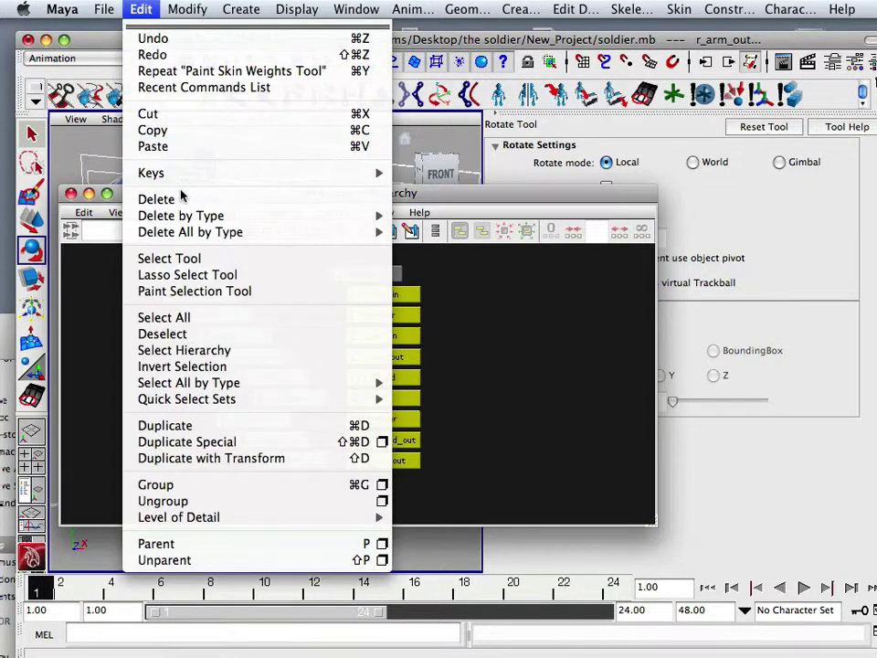
pyautogui.moveTo(186, 216)
pyautogui.click(431, 224)
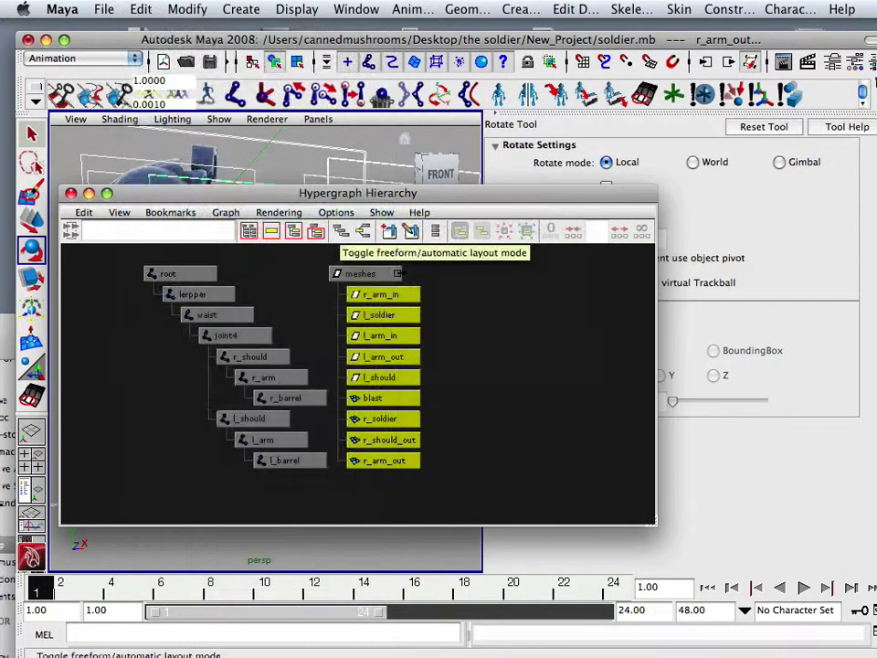
# Undo the history deletion and place the Hypergraph so that the soldier can be seen beside it
pyautogui.click(141, 9)
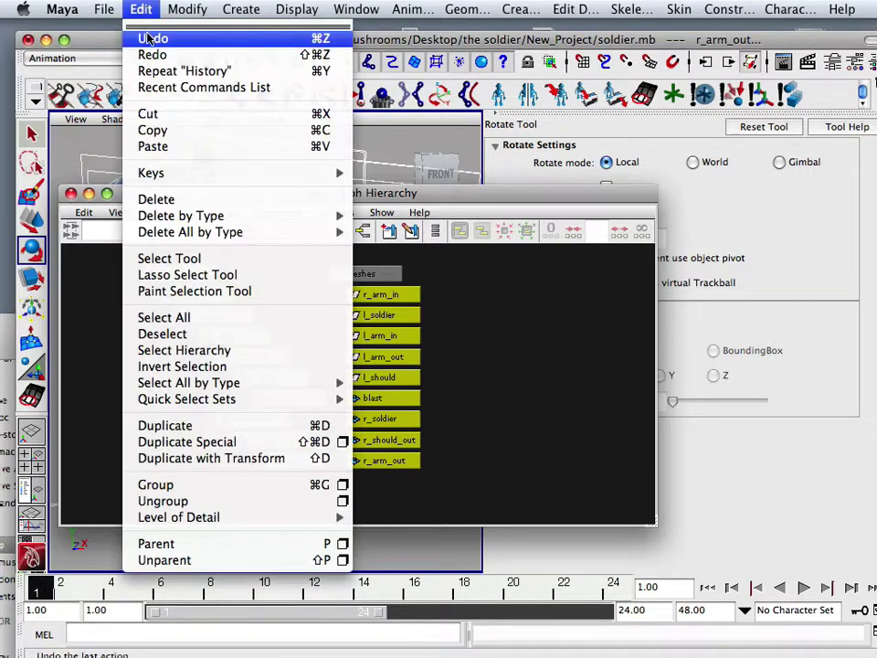
pyautogui.click(157, 38)
pyautogui.moveTo(288, 199); pyautogui.dragTo(555, 201)
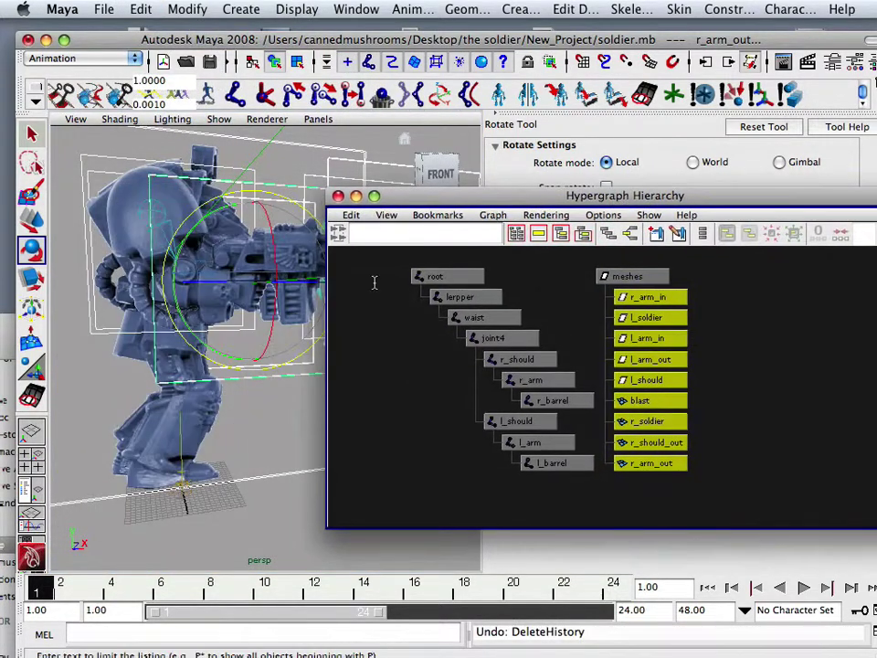
# Reselect all the child meshes in the Hypergraph and switch the shelf to General
pyautogui.click(709, 364)
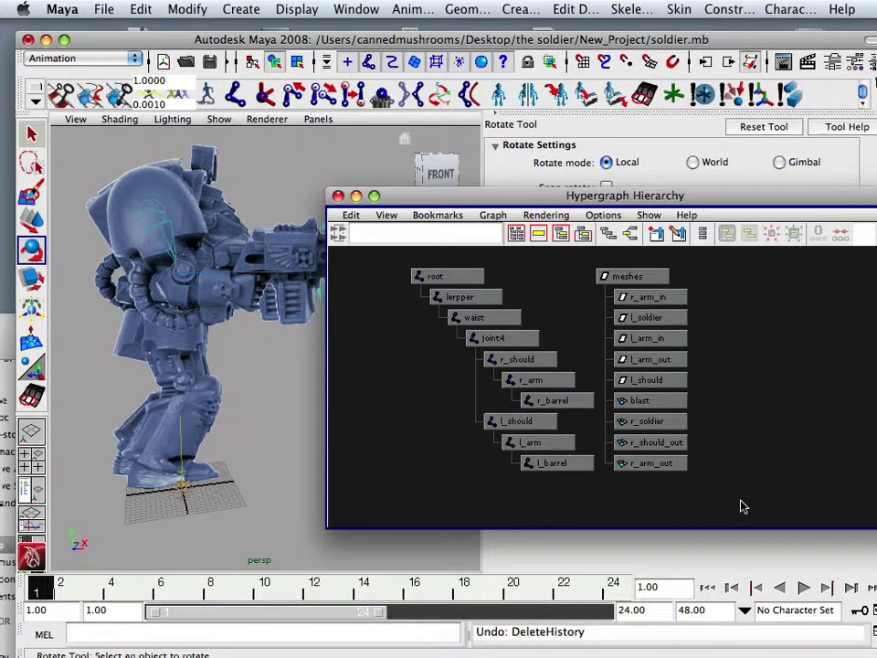
pyautogui.moveTo(743, 506); pyautogui.dragTo(614, 291)
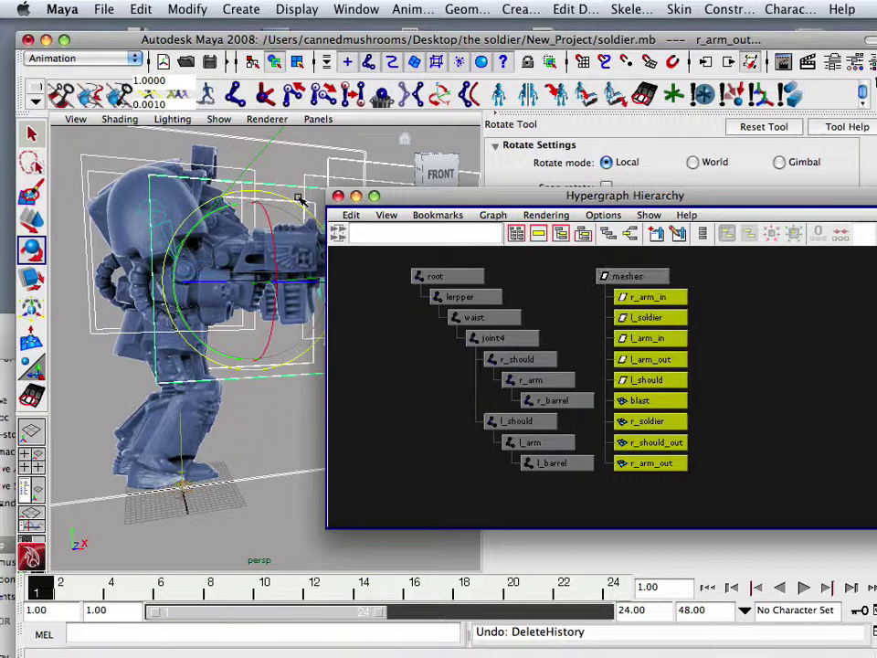
pyautogui.click(34, 94)
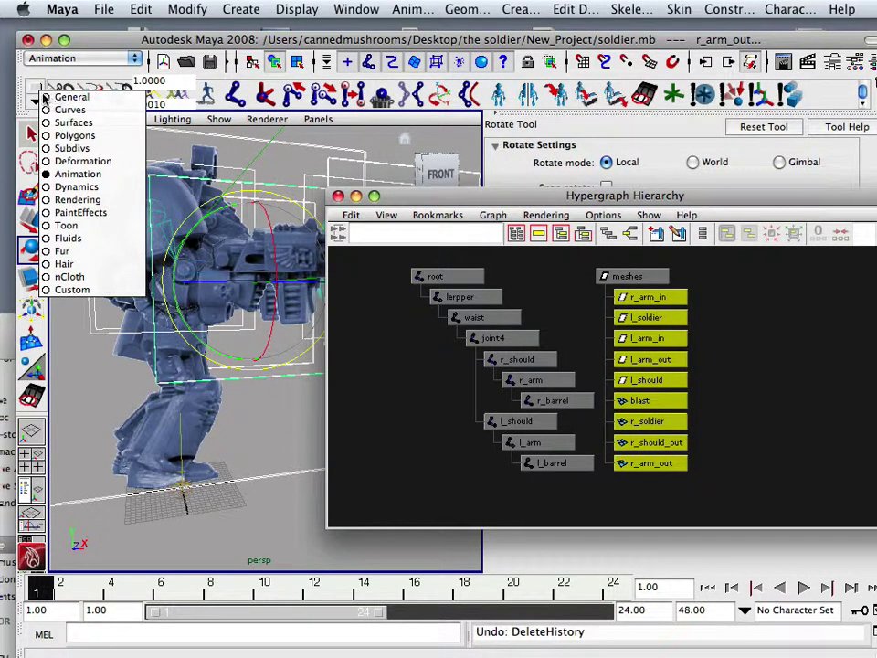
pyautogui.click(35, 94)
pyautogui.click(71, 97)
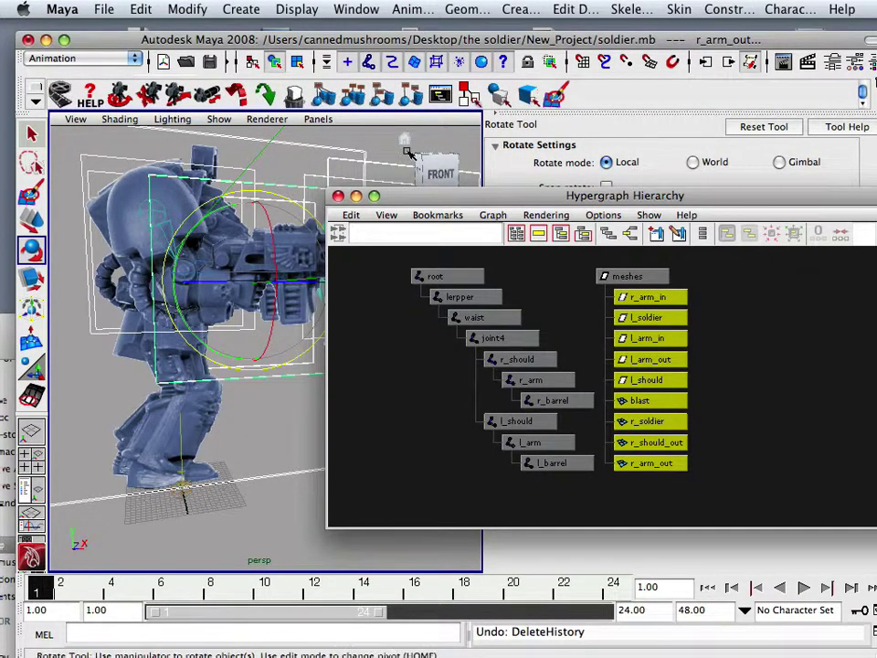
# Select the meshes group in the Hypergraph and examine the grouped geometry around the soldier in the viewport
pyautogui.click(639, 276)
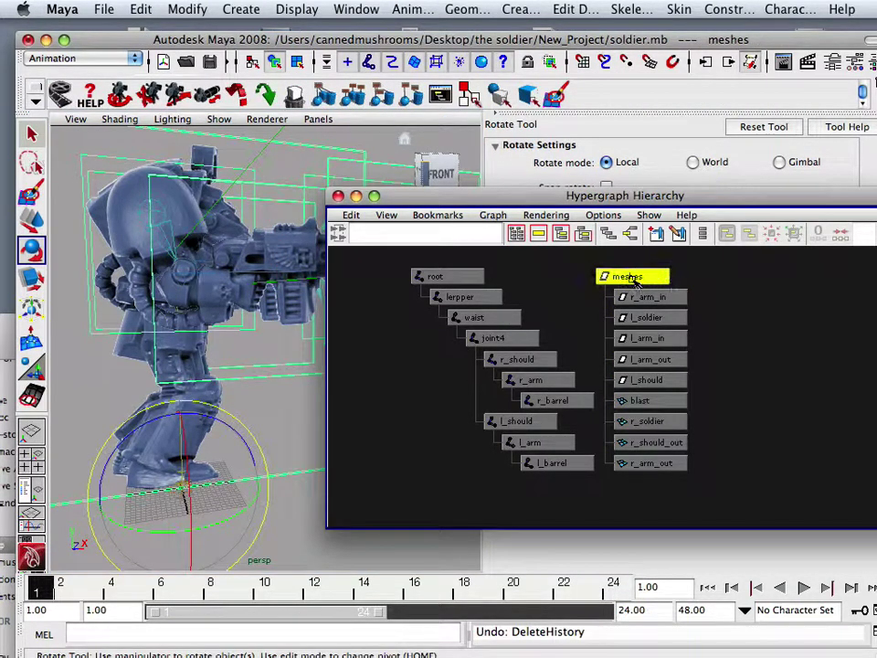
pyautogui.scroll(3, 250, 257)
pyautogui.scroll(-5, 243, 248)
pyautogui.scroll(4, 243, 249)
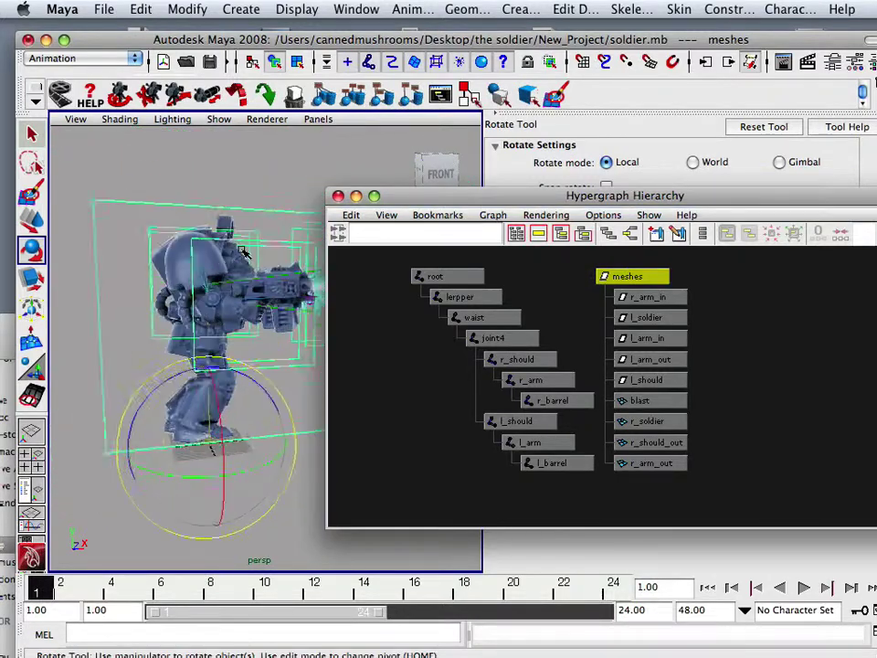
pyautogui.moveTo(470, 195); pyautogui.dragTo(409, 185)
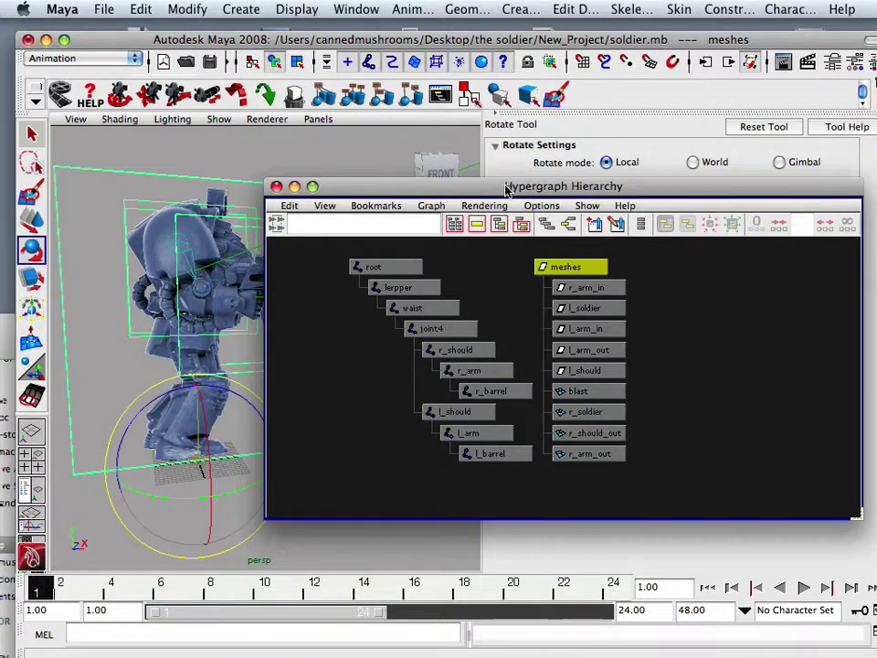
pyautogui.moveTo(507, 190); pyautogui.dragTo(701, 203)
pyautogui.scroll(5, 327, 219)
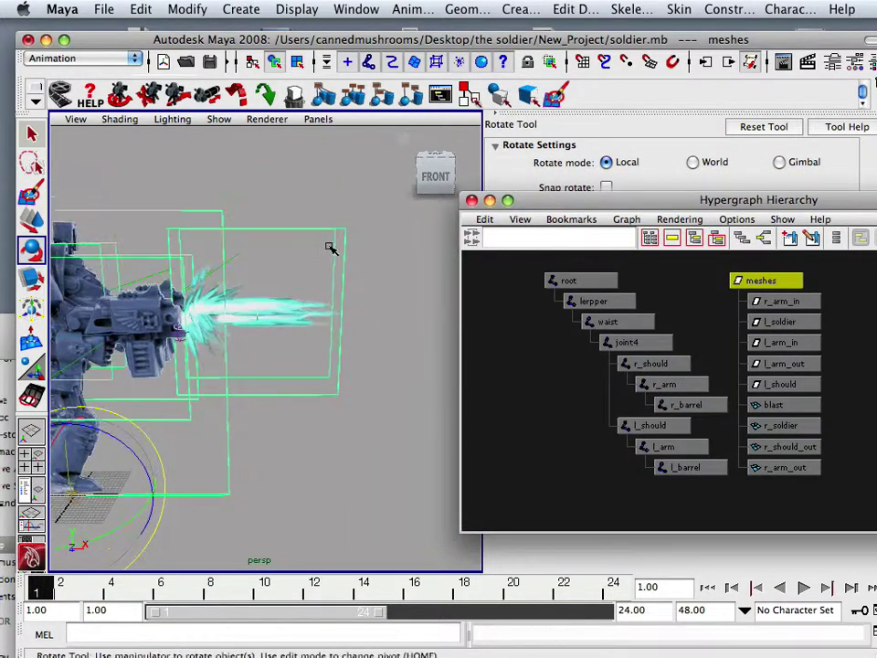
# Select the blast mesh in the viewport and examine its overlapping planes from several angles
pyautogui.click(331, 249)
pyautogui.keyDown('alt'); pyautogui.moveTo(370, 289); pyautogui.dragTo(336, 286); pyautogui.keyUp('alt')
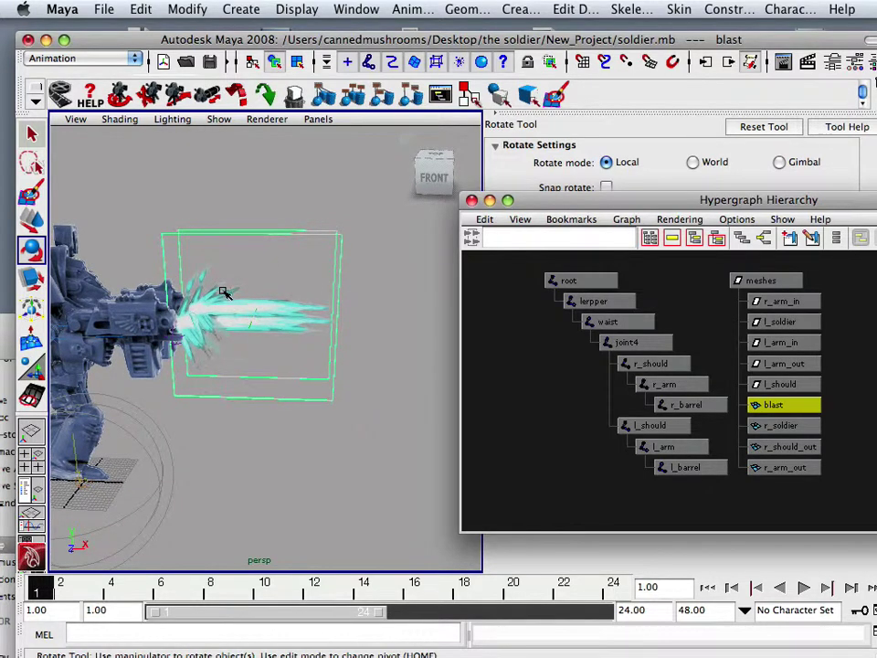
pyautogui.keyDown('alt'); pyautogui.moveTo(274, 302); pyautogui.dragTo(302, 286); pyautogui.keyUp('alt')
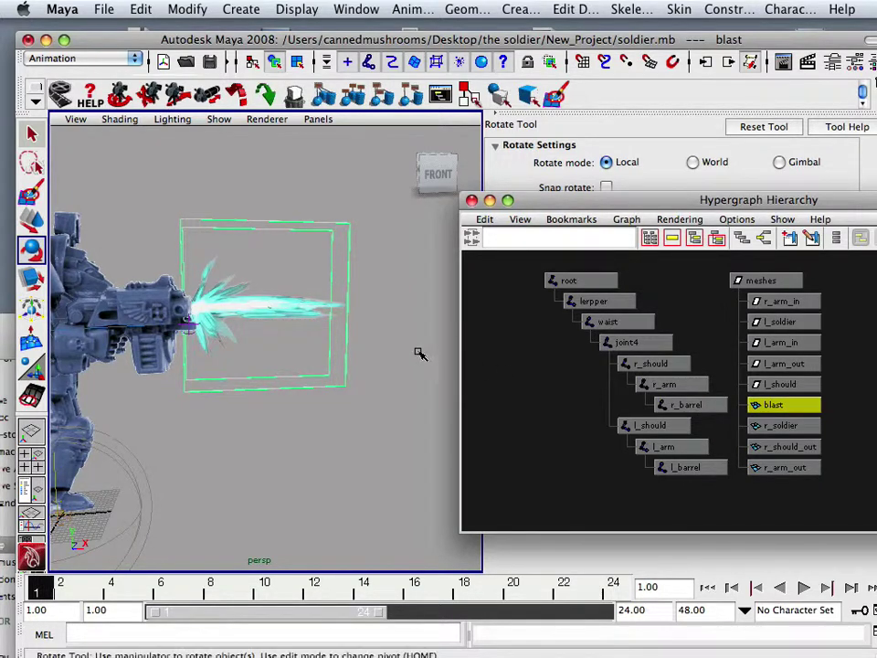
pyautogui.moveTo(339, 329)
pyautogui.keyDown('alt'); pyautogui.mouseDown()
pyautogui.moveTo(265, 334)
pyautogui.moveTo(335, 348)
pyautogui.moveTo(351, 387)
pyautogui.moveTo(331, 337)
pyautogui.moveTo(256, 328)
pyautogui.moveTo(269, 302)
pyautogui.moveTo(259, 340)
pyautogui.moveTo(337, 321)
pyautogui.moveTo(331, 335)
pyautogui.mouseUp(); pyautogui.keyUp('alt')
pyautogui.click(355, 237)
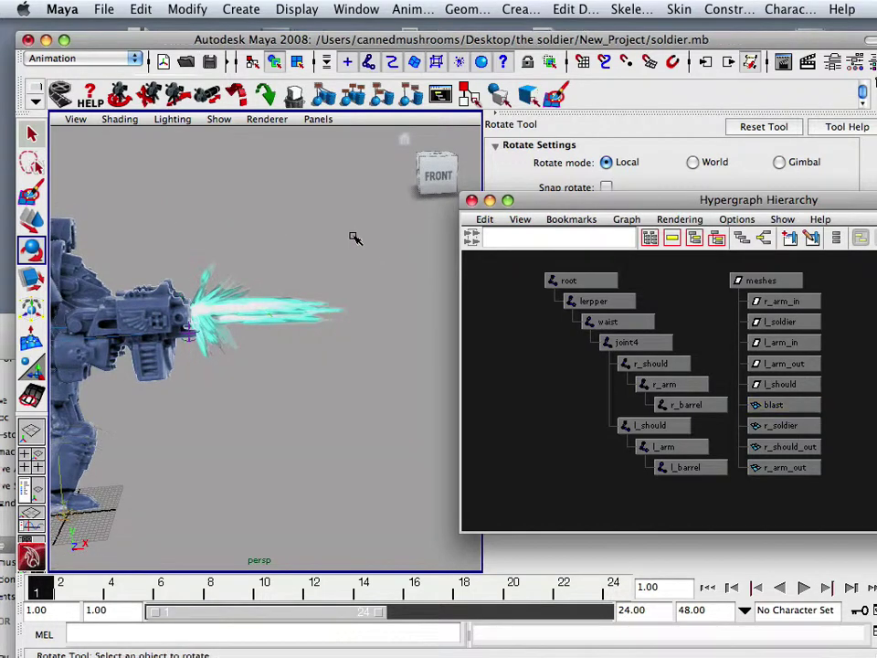
pyautogui.press('z')
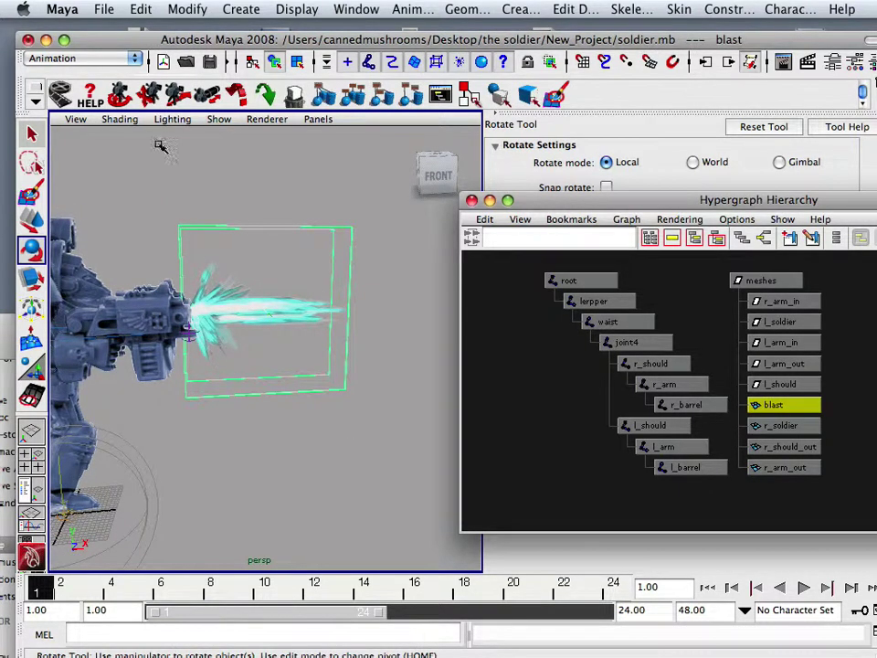
# Switch to the Polygons command set and look up the Combine command for the blast mesh
pyautogui.click(92, 59)
pyautogui.click(64, 72)
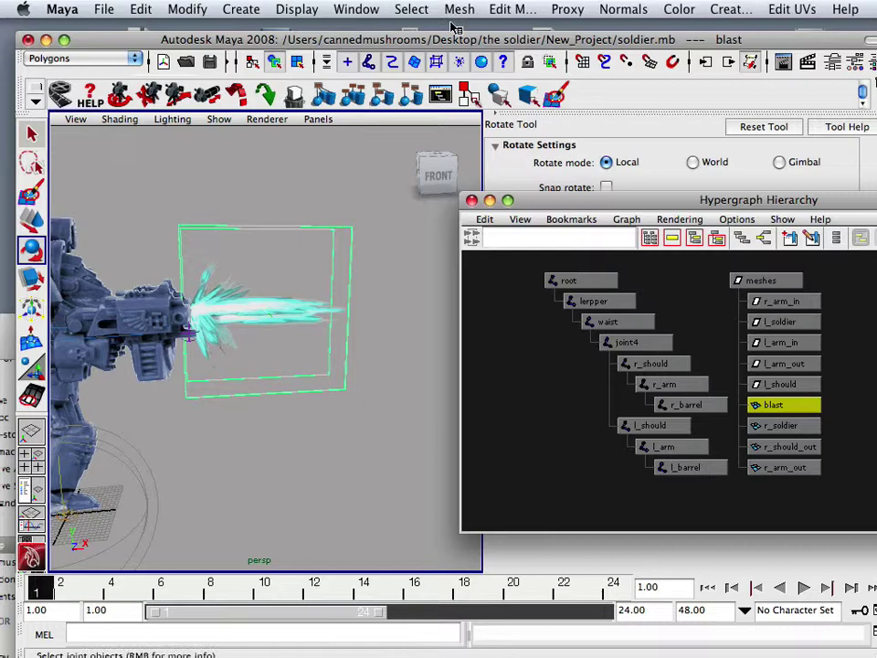
pyautogui.click(458, 9)
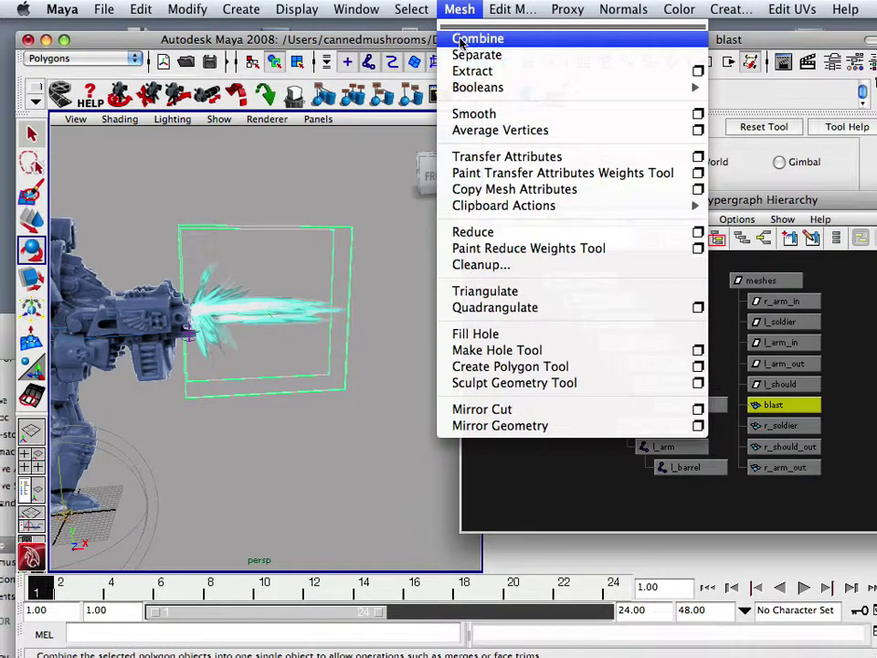
pyautogui.click(540, 497)
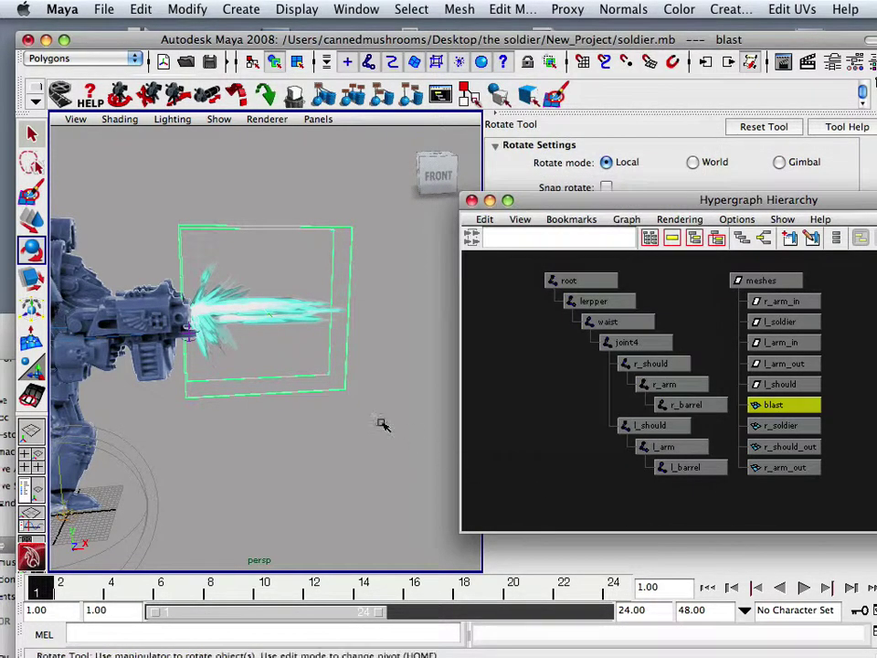
pyautogui.keyDown('alt'); pyautogui.moveTo(288, 369); pyautogui.dragTo(308, 356); pyautogui.keyUp('alt')
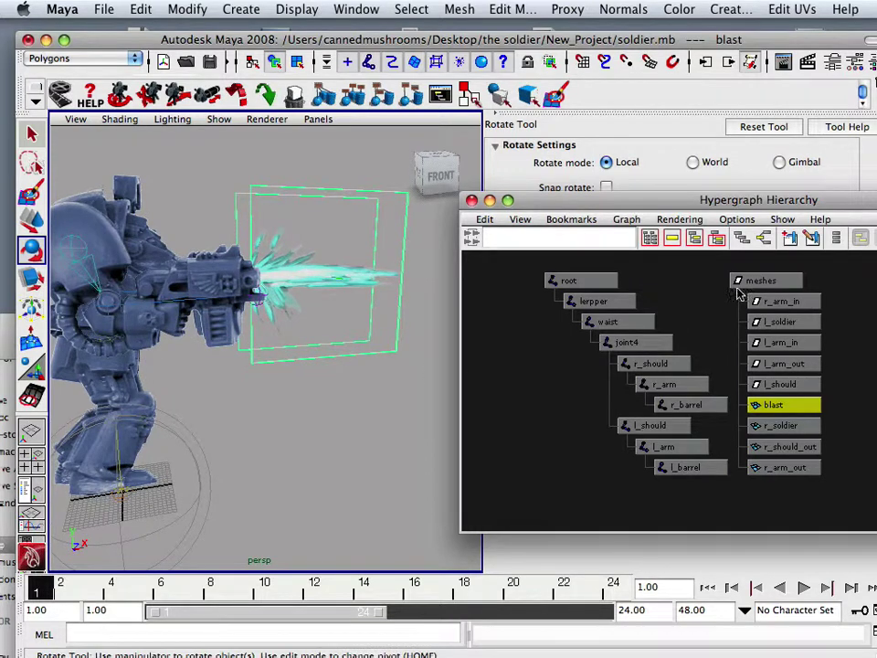
# Select all the child meshes with the root joint and look up the Bind Skin options in the Animation command set
pyautogui.moveTo(859, 497); pyautogui.dragTo(689, 302)
pyautogui.click(585, 282)
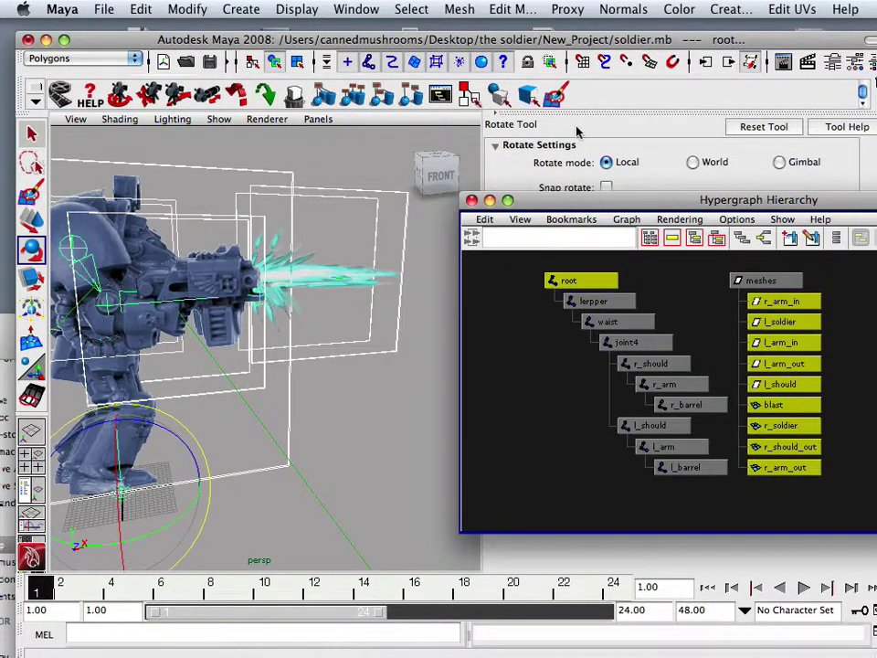
pyautogui.click(89, 59)
pyautogui.click(99, 45)
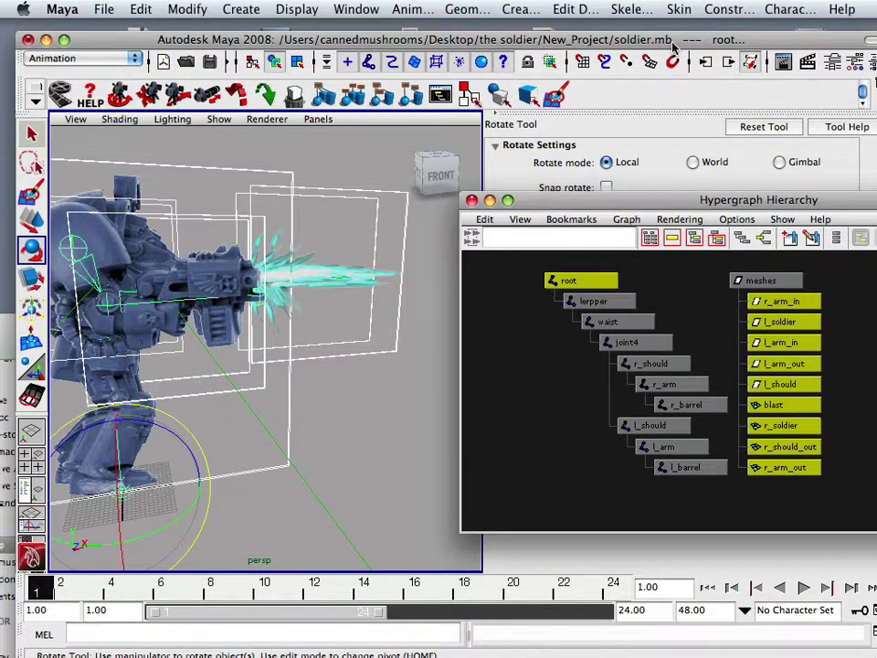
pyautogui.click(677, 11)
pyautogui.moveTo(687, 39)
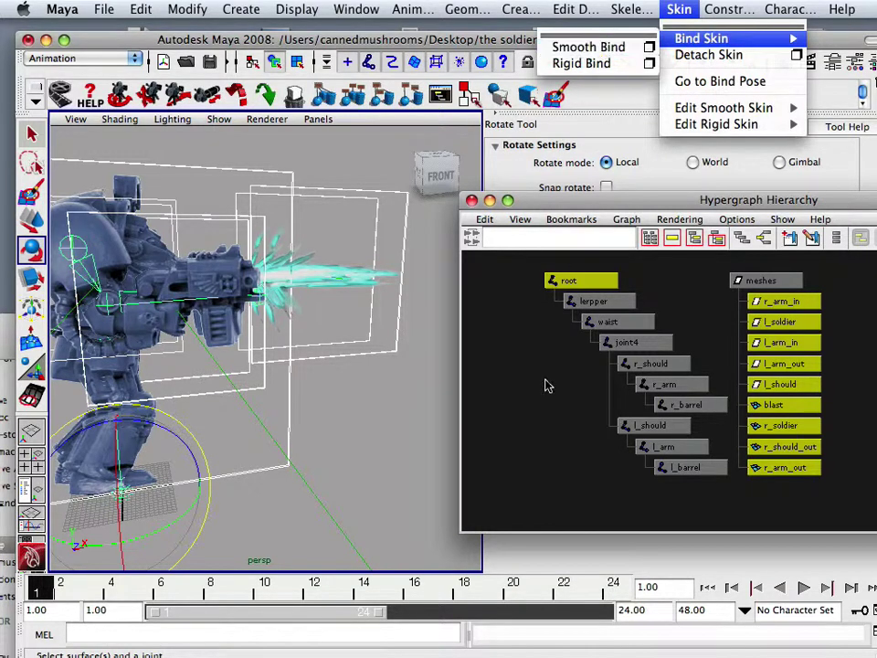
pyautogui.click(564, 405)
# Clear the selection and select only the r_arm_in mesh in the Hypergraph
pyautogui.moveTo(689, 201); pyautogui.dragTo(166, 264)
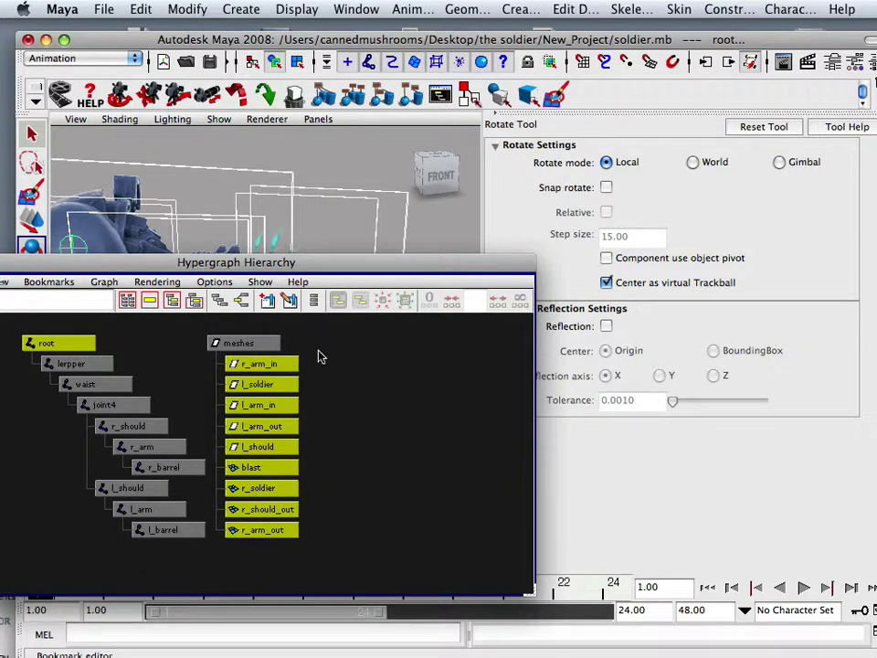
pyautogui.click(319, 357)
pyautogui.moveTo(251, 264); pyautogui.dragTo(196, 179)
pyautogui.click(204, 299)
pyautogui.click(214, 280)
pyautogui.click(180, 282)
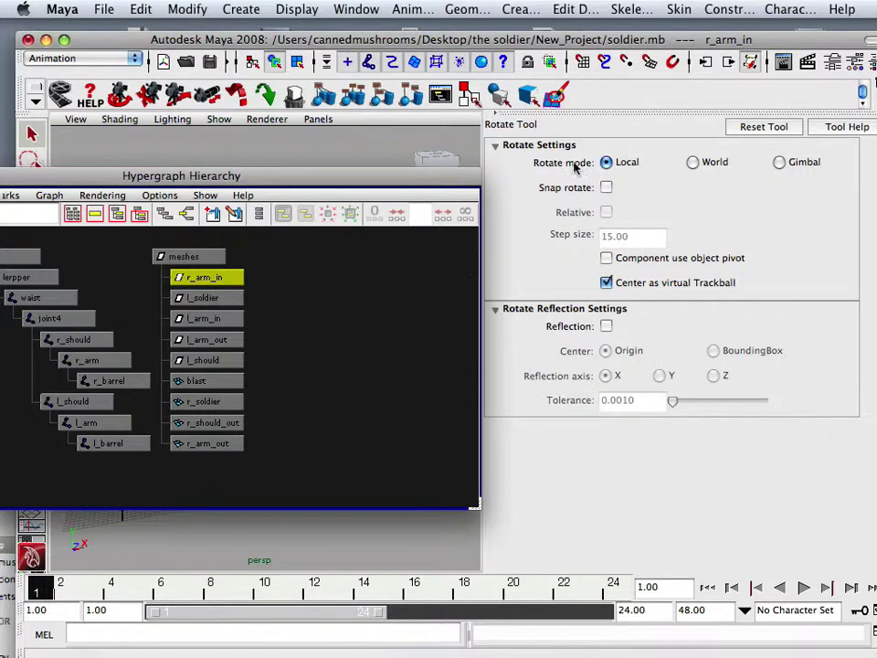
# Switch the shelf to Animation and start the Paint Skin Weights Tool on the r_arm_in mesh
pyautogui.click(35, 102)
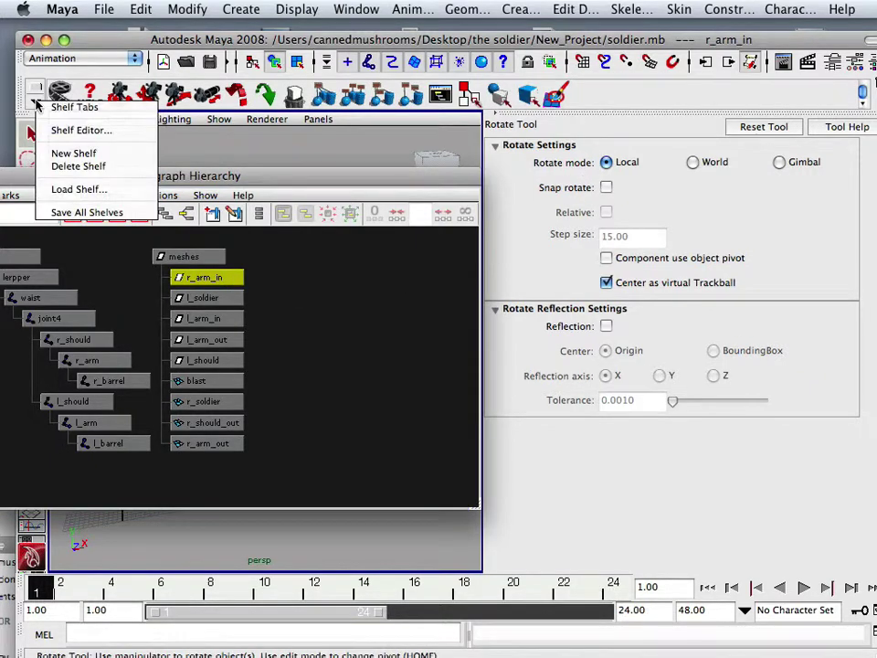
pyautogui.click(37, 103)
pyautogui.click(36, 89)
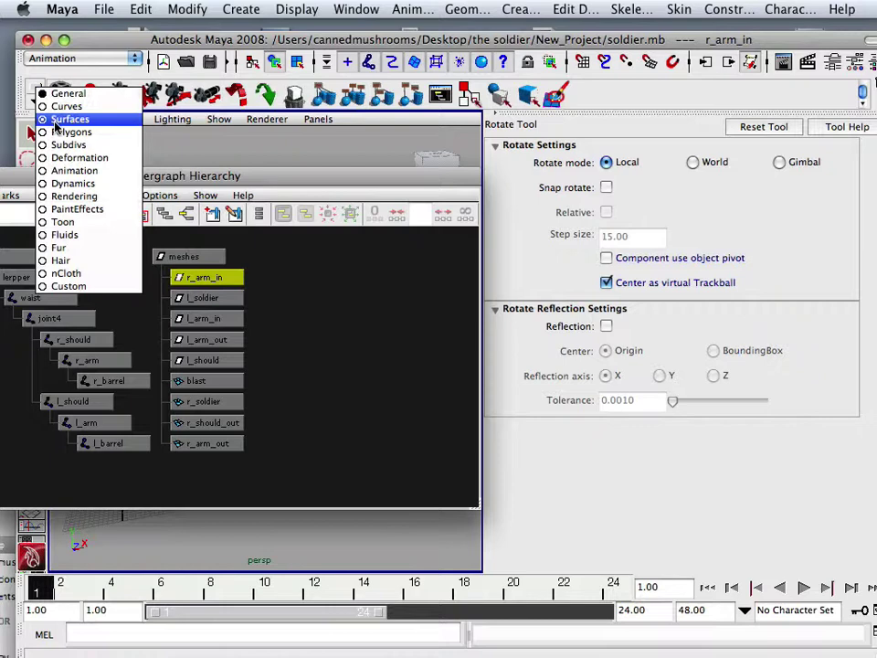
pyautogui.click(67, 171)
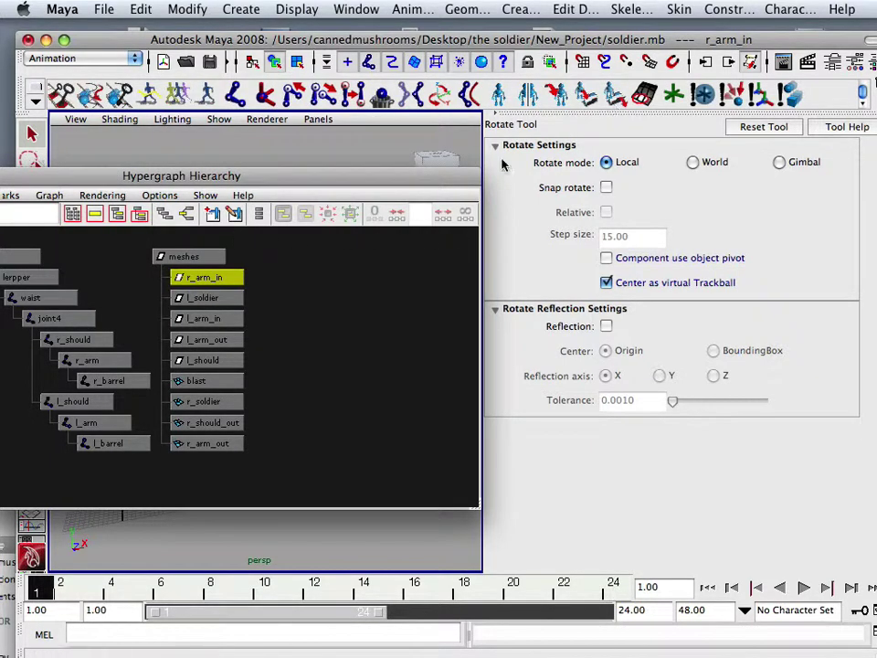
pyautogui.click(644, 94)
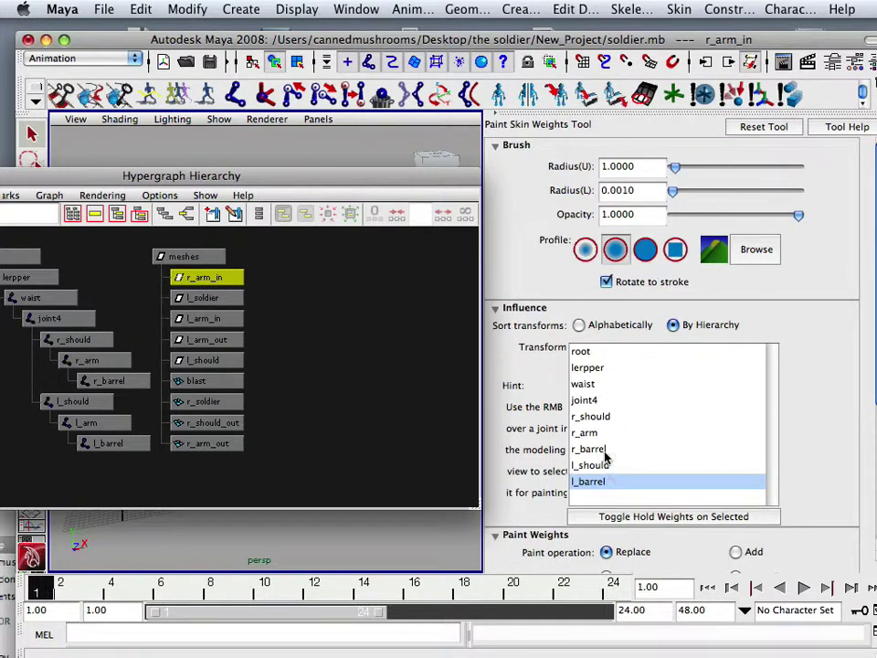
# Choose the r_arm joint as the influence for the r_arm_in mesh and bring the Flood option into view
pyautogui.click(589, 433)
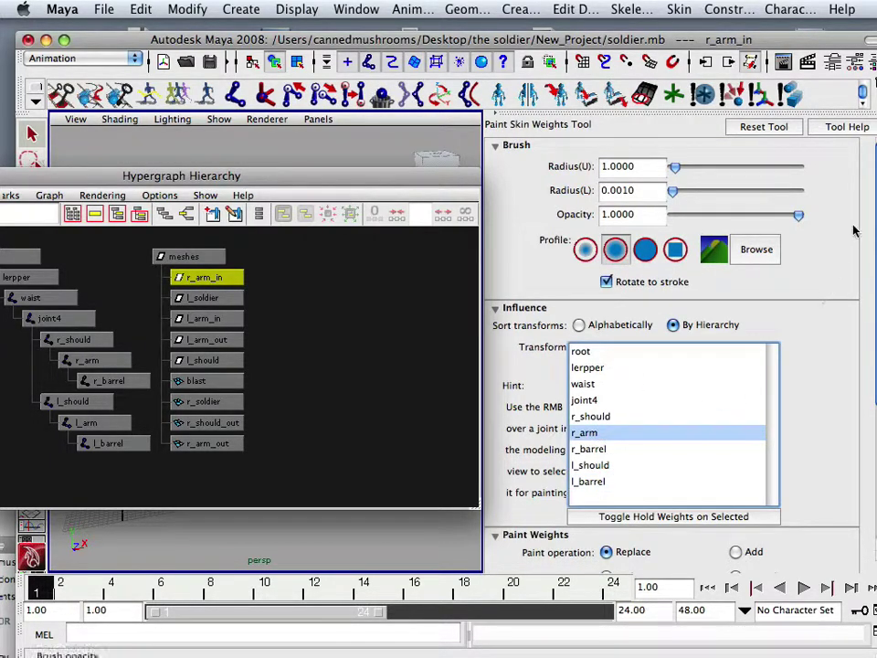
pyautogui.moveTo(758, 40); pyautogui.dragTo(718, 35)
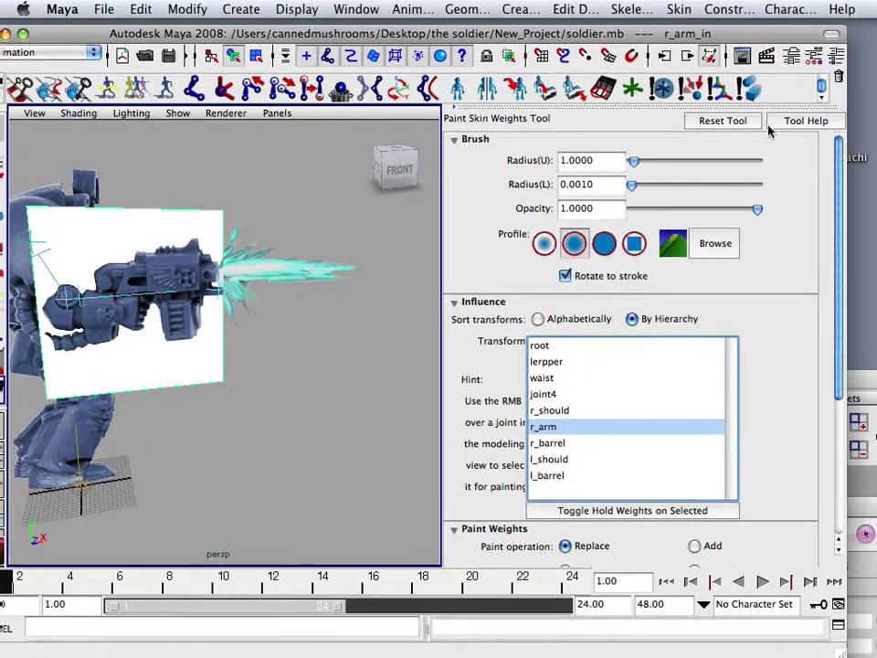
pyautogui.moveTo(841, 192); pyautogui.dragTo(841, 306)
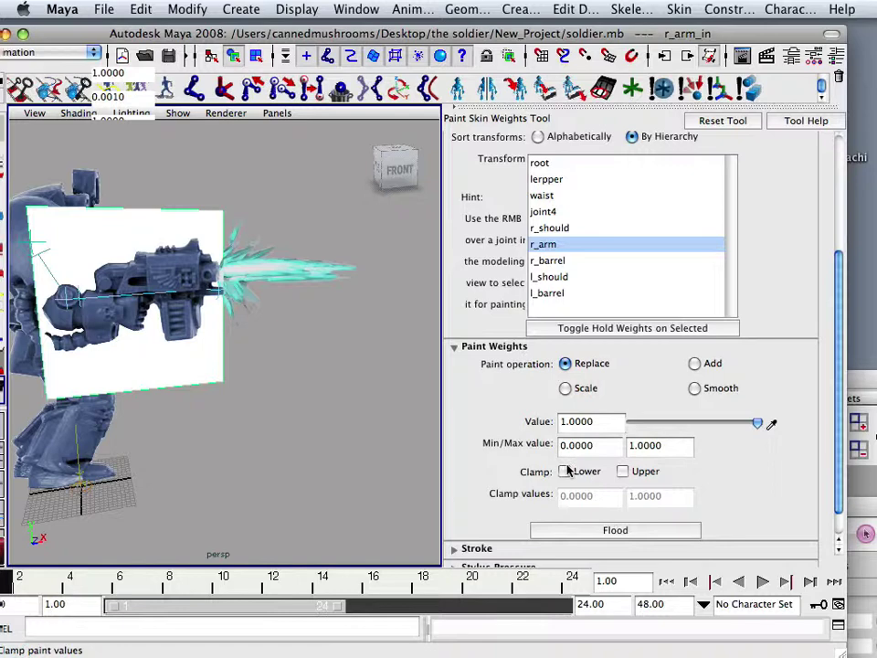
# Select the l_soldier and r_soldier meshes together in the Hypergraph and choose the lerpper joint as their influence
pyautogui.moveTo(491, 35); pyautogui.dragTo(572, 90)
pyautogui.click(52, 192)
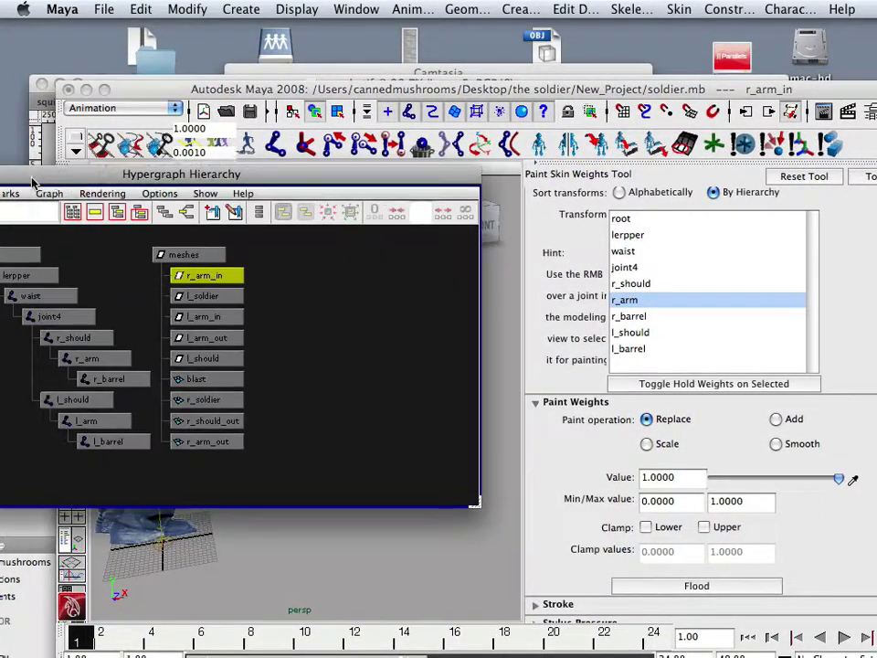
pyautogui.click(209, 442)
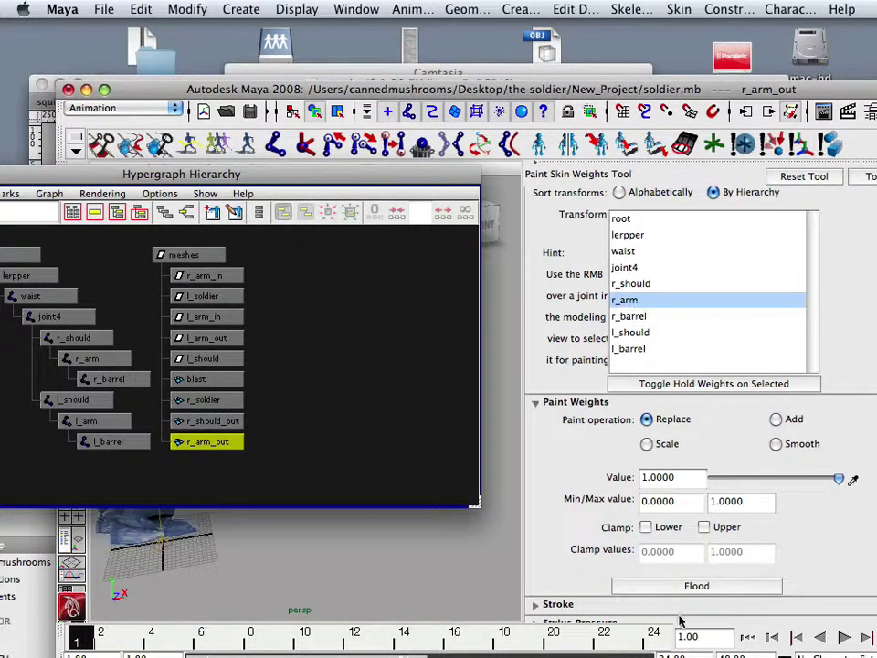
pyautogui.click(205, 297)
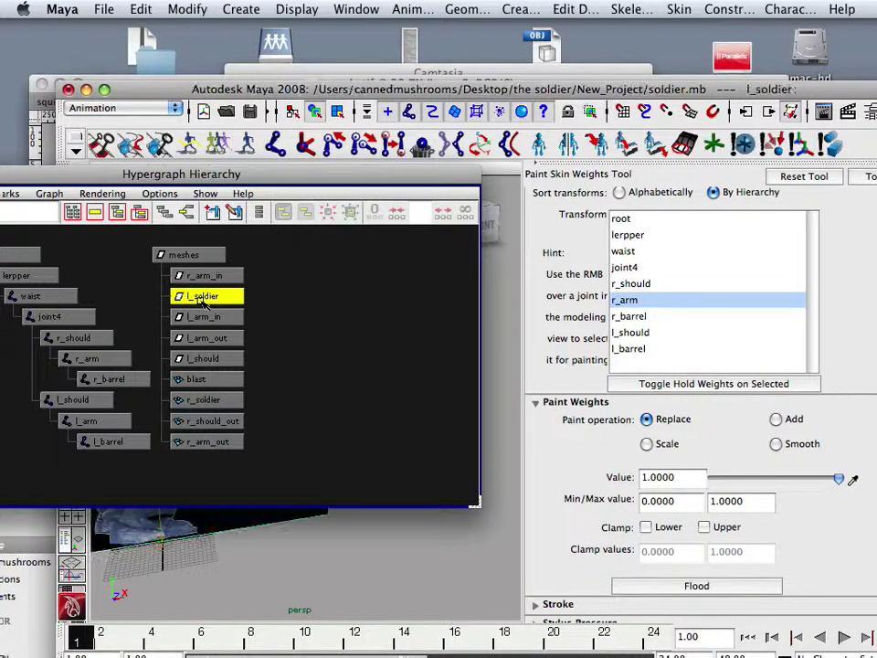
pyautogui.keyDown('shift'); pyautogui.click(231, 399); pyautogui.keyUp('shift')
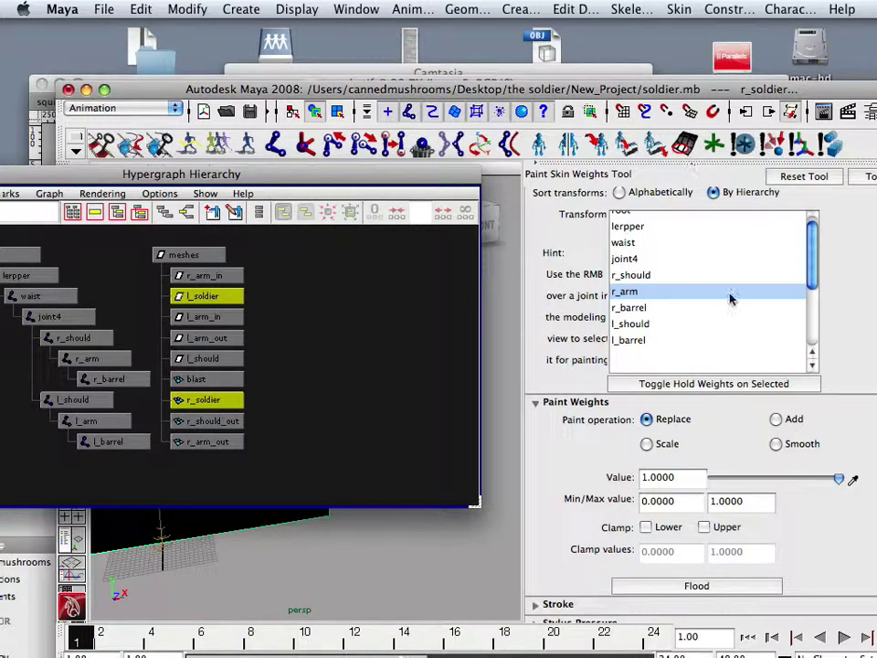
pyautogui.moveTo(324, 187); pyautogui.dragTo(450, 238)
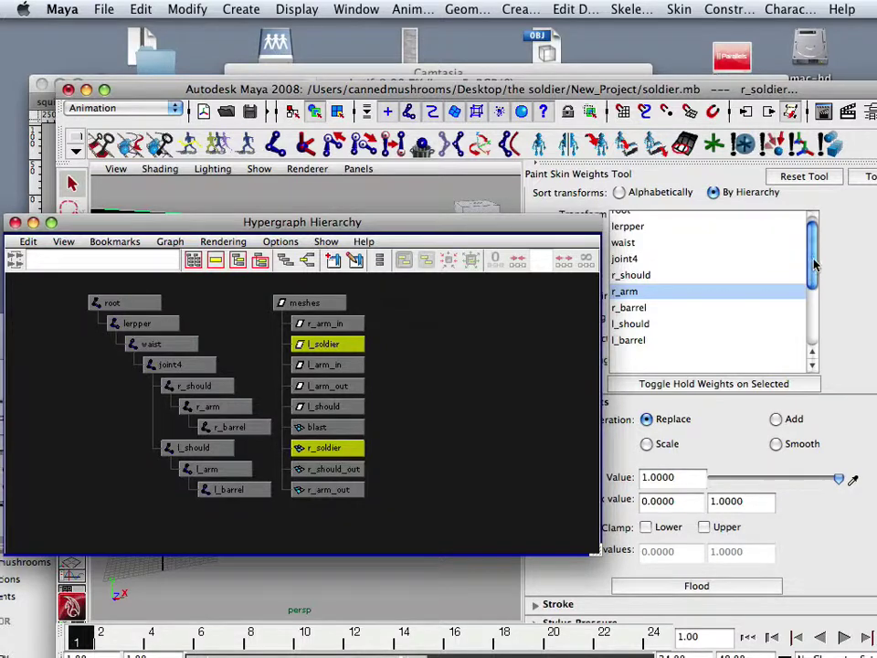
pyautogui.scroll(1, 812, 233)
pyautogui.click(667, 234)
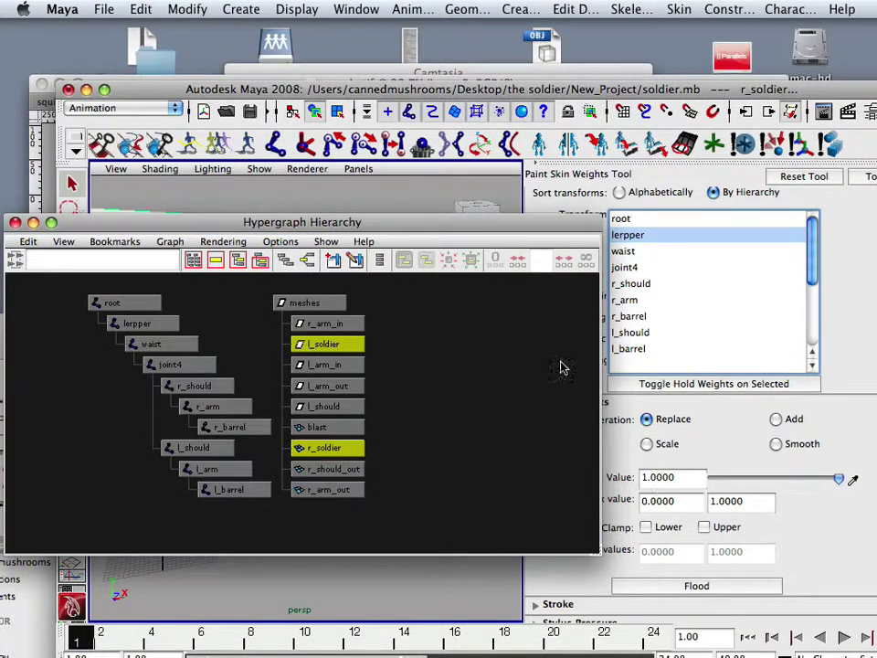
# Clear the viewport of the Hypergraph, select the blast mesh in the scene and start the Paint Skin Weights Tool on it
pyautogui.moveTo(438, 229); pyautogui.dragTo(406, 293)
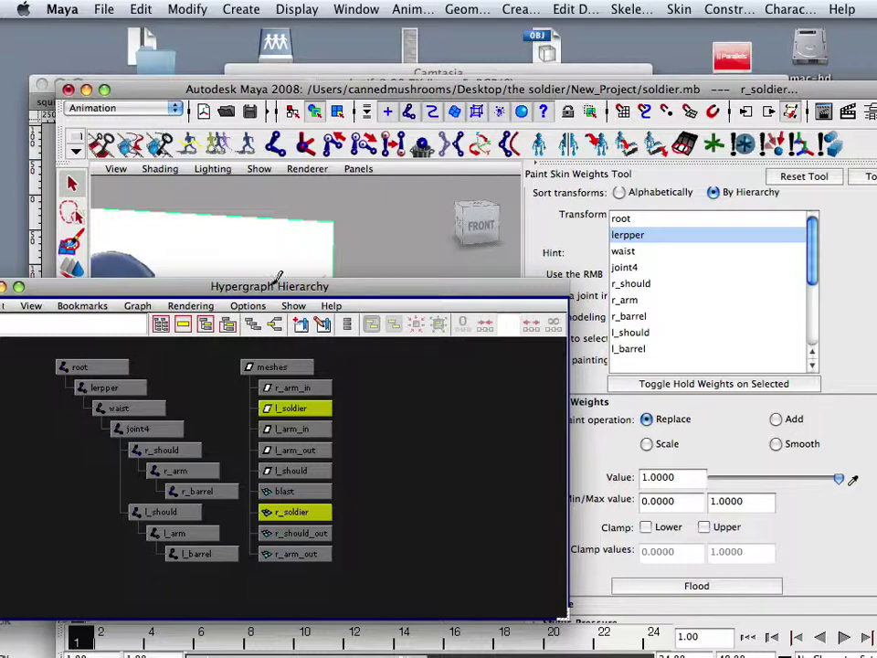
pyautogui.moveTo(277, 276); pyautogui.dragTo(678, 330)
pyautogui.keyDown('alt'); pyautogui.moveTo(361, 444); pyautogui.dragTo(285, 442); pyautogui.keyUp('alt')
pyautogui.keyDown('alt'); pyautogui.moveTo(387, 322); pyautogui.dragTo(196, 215); pyautogui.keyUp('alt')
pyautogui.press('q')
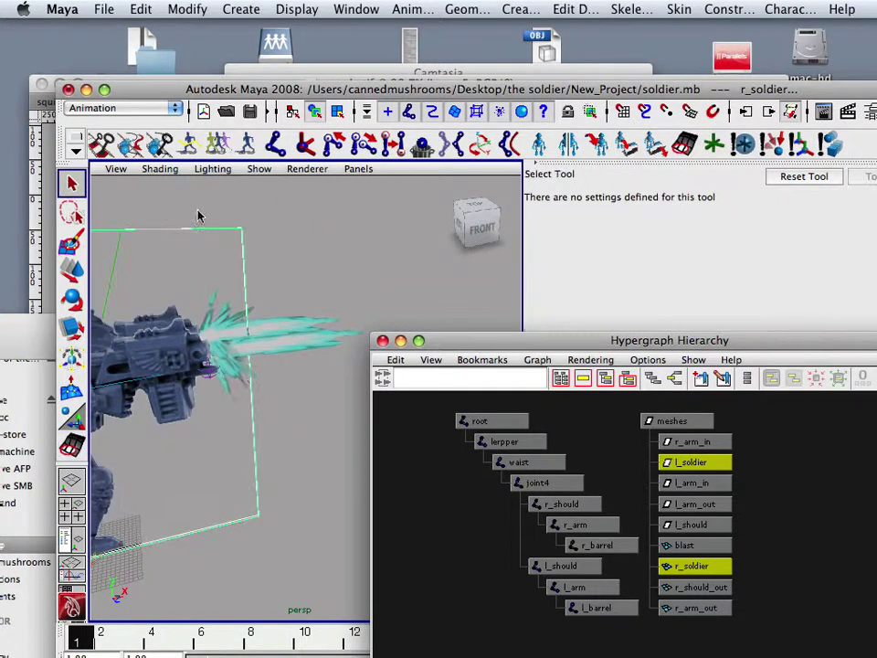
pyautogui.click(301, 276)
pyautogui.keyDown('alt'); pyautogui.moveTo(330, 300); pyautogui.dragTo(362, 296); pyautogui.keyUp('alt')
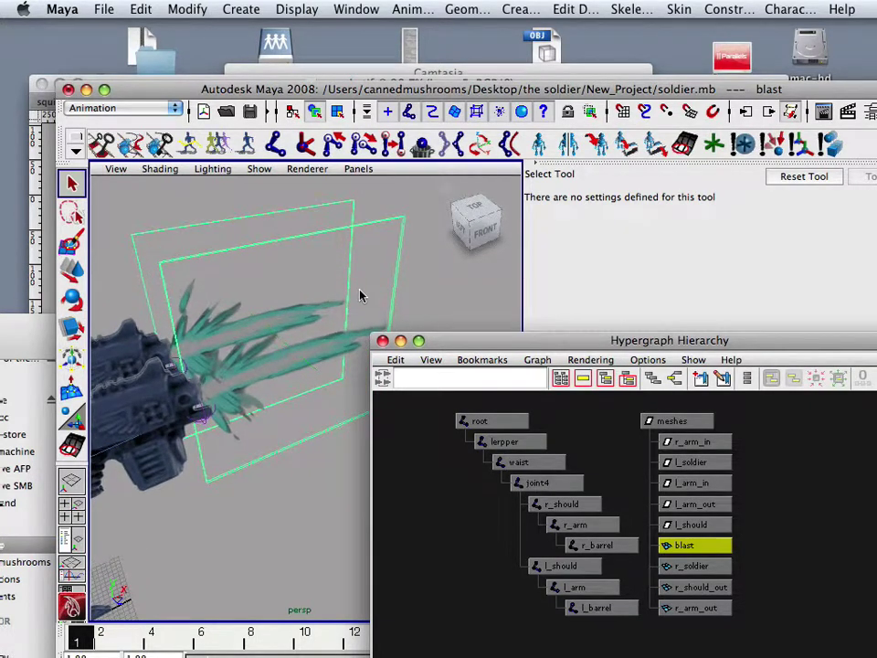
pyautogui.click(683, 146)
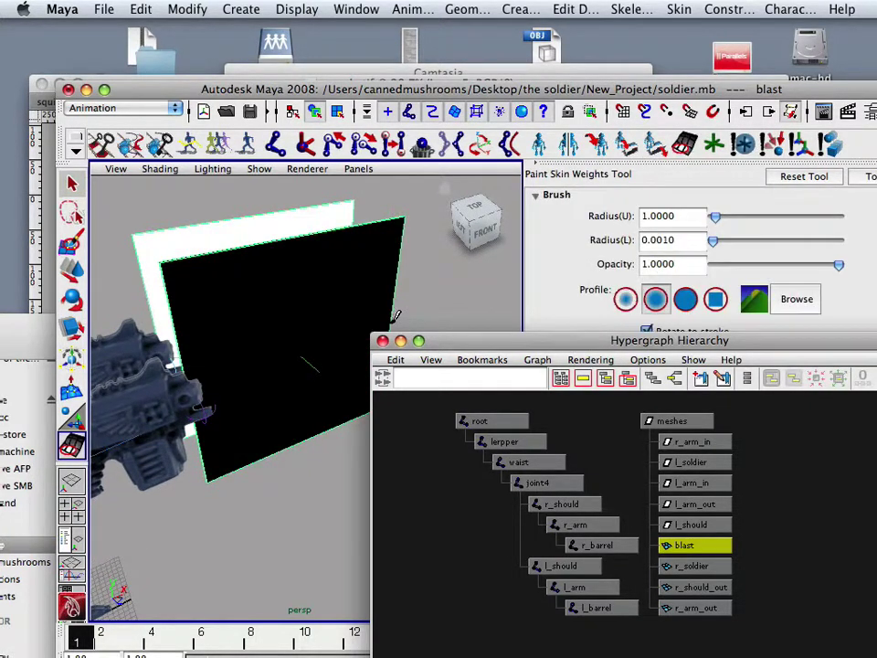
# Switch the blast mesh to vertex selection and expand one corner vertex of the nearer blast plane to its whole shell
pyautogui.click(73, 270)
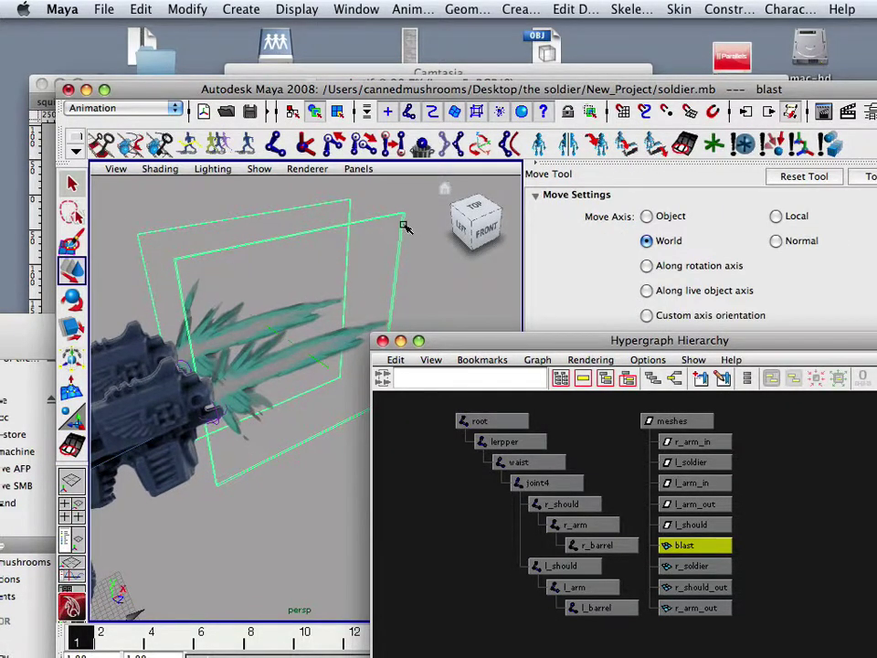
pyautogui.moveTo(406, 228); pyautogui.dragTo(395, 228, button='right')
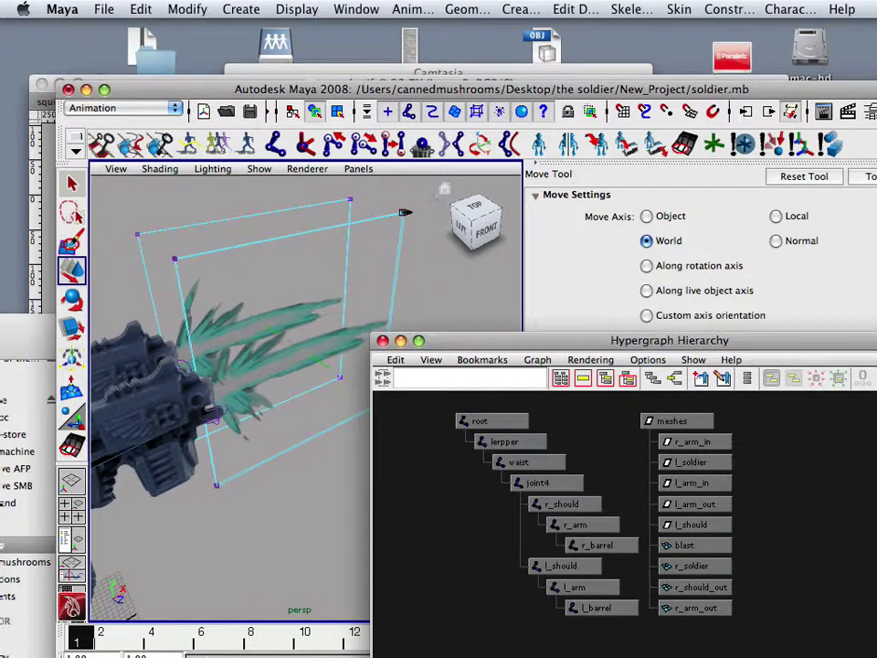
pyautogui.click(403, 212)
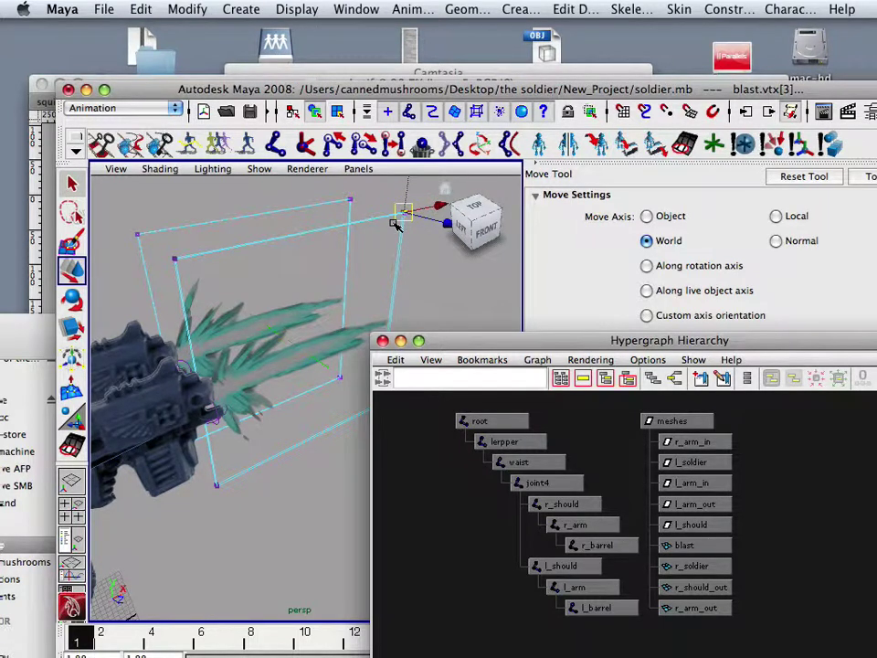
pyautogui.keyDown('ctrl'); pyautogui.rightClick(404, 216); pyautogui.keyUp('ctrl')
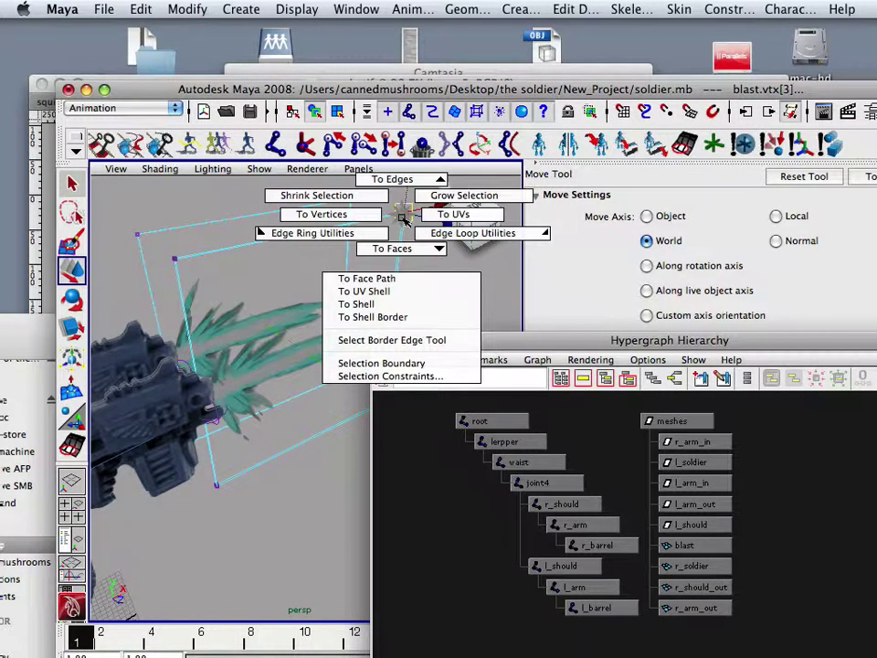
pyautogui.click(381, 305)
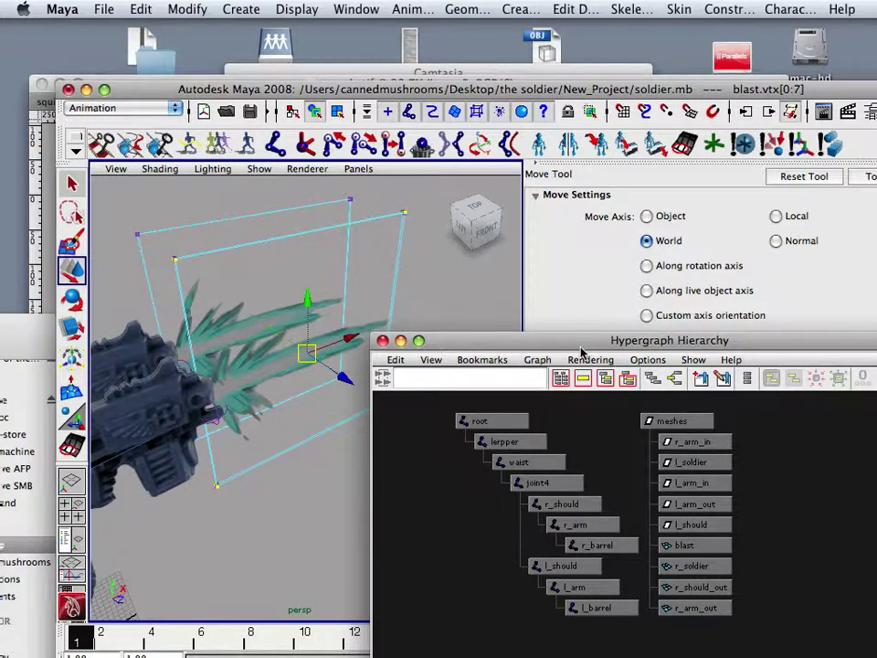
# Start the Paint Skin Weights Tool on the selected blast vertices, choose r_barrel as the influence and bring the Flood option into view
pyautogui.click(685, 145)
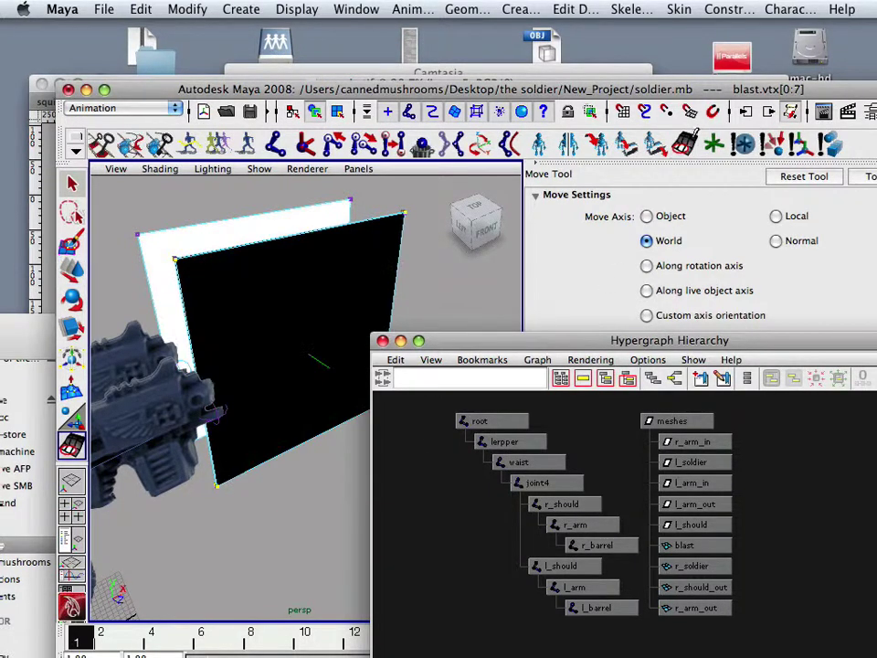
pyautogui.moveTo(630, 350); pyautogui.dragTo(432, 518)
pyautogui.click(627, 435)
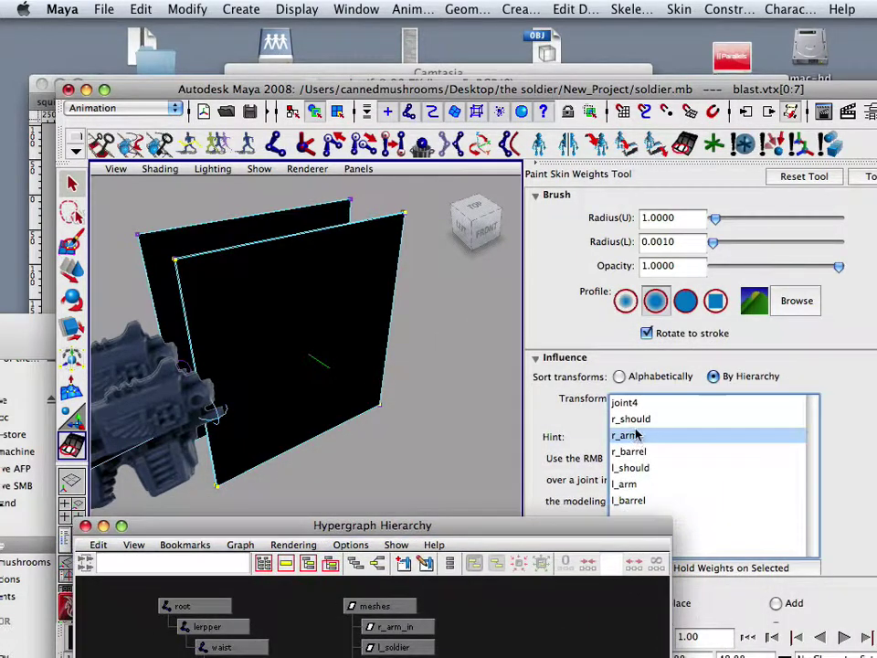
pyautogui.click(627, 452)
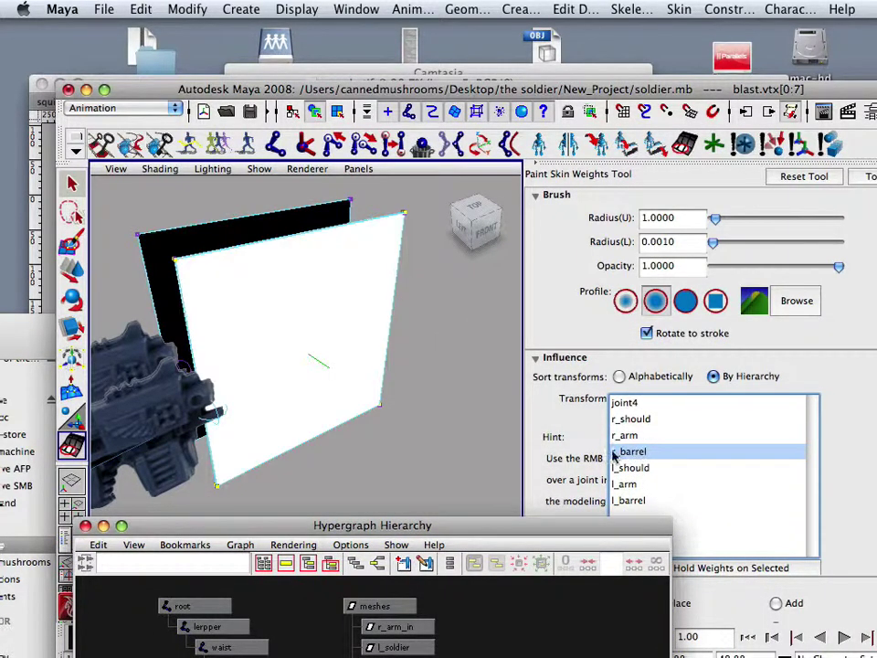
pyautogui.keyDown('alt'); pyautogui.moveTo(258, 328); pyautogui.dragTo(309, 332); pyautogui.keyUp('alt')
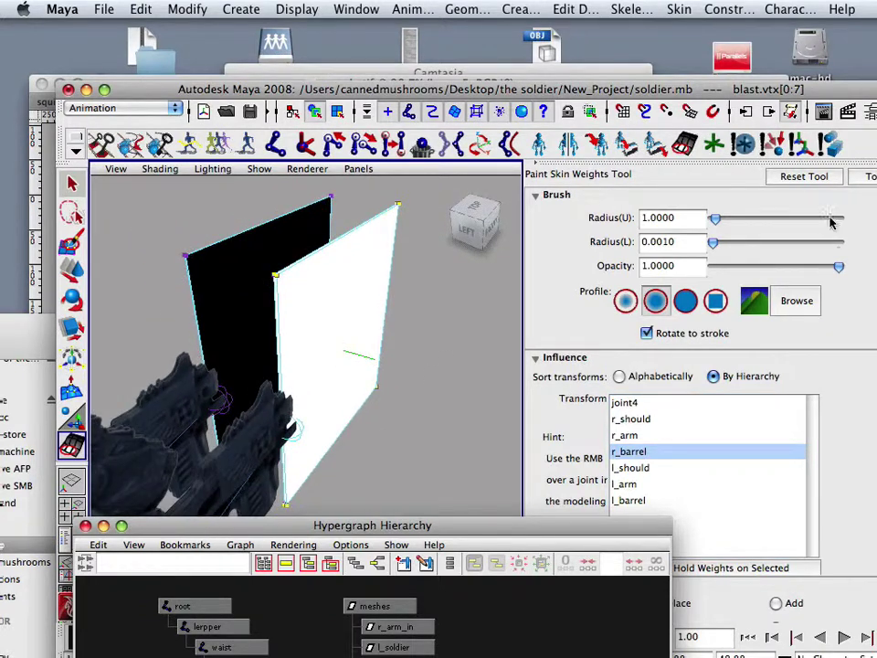
pyautogui.moveTo(693, 96); pyautogui.dragTo(597, 46)
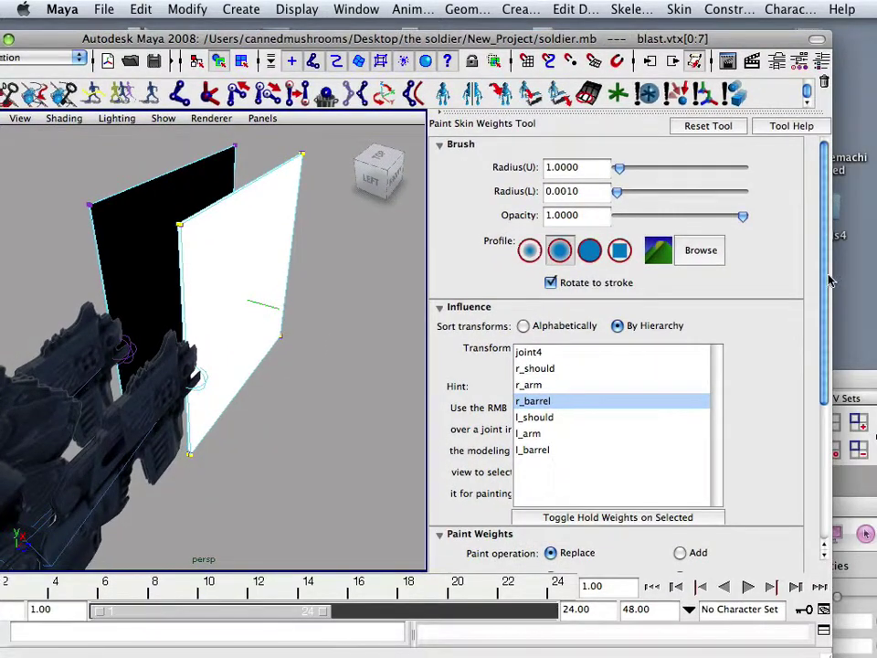
pyautogui.scroll(-1, 823, 314)
pyautogui.moveTo(822, 313); pyautogui.dragTo(812, 461)
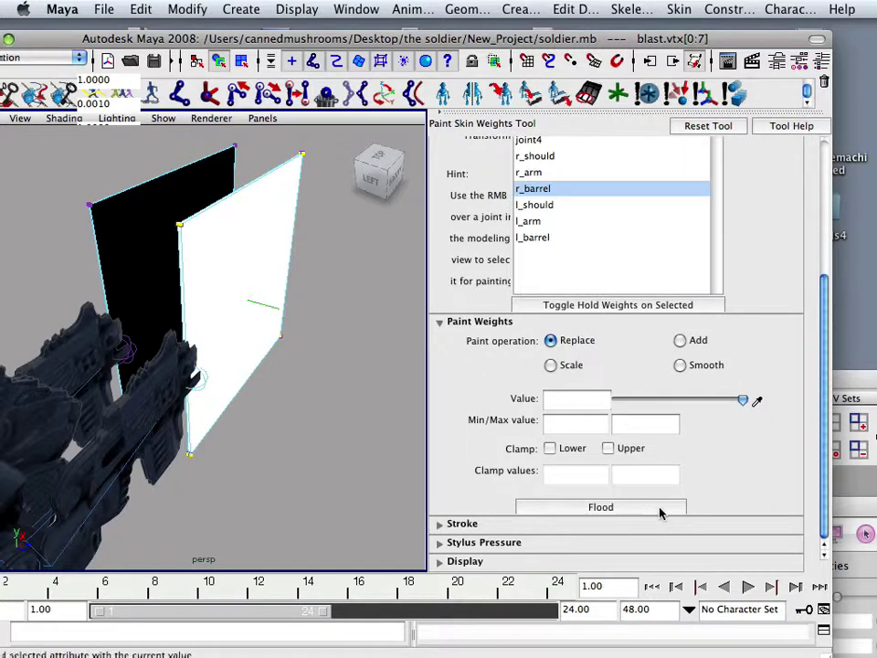
# Return to vertex selection on the blast mesh and select the entire shell of the other blast plane
pyautogui.keyDown('alt'); pyautogui.moveTo(297, 370); pyautogui.dragTo(29, 169); pyautogui.keyUp('alt')
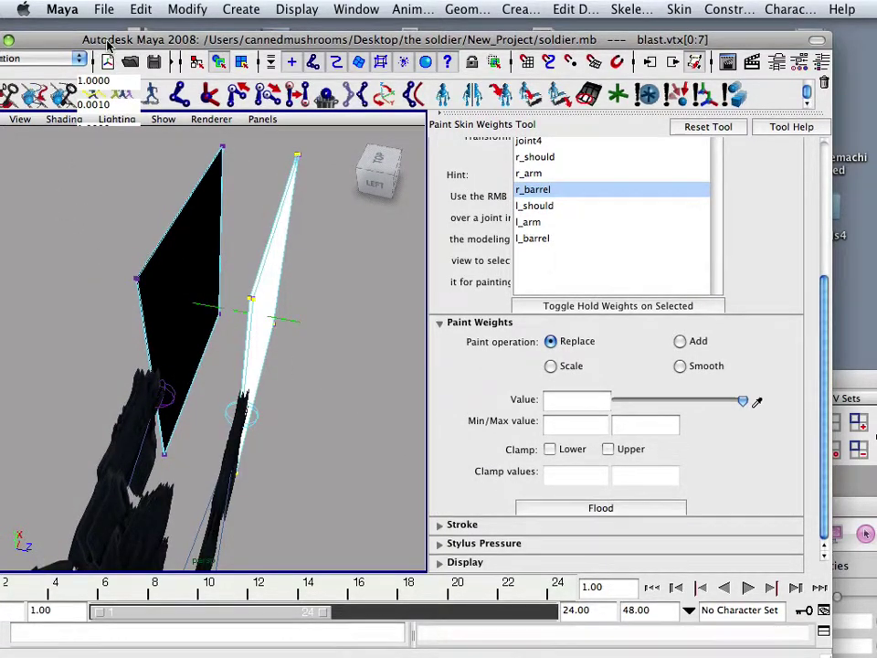
pyautogui.moveTo(105, 43); pyautogui.dragTo(183, 65)
pyautogui.click(72, 151)
pyautogui.click(317, 189)
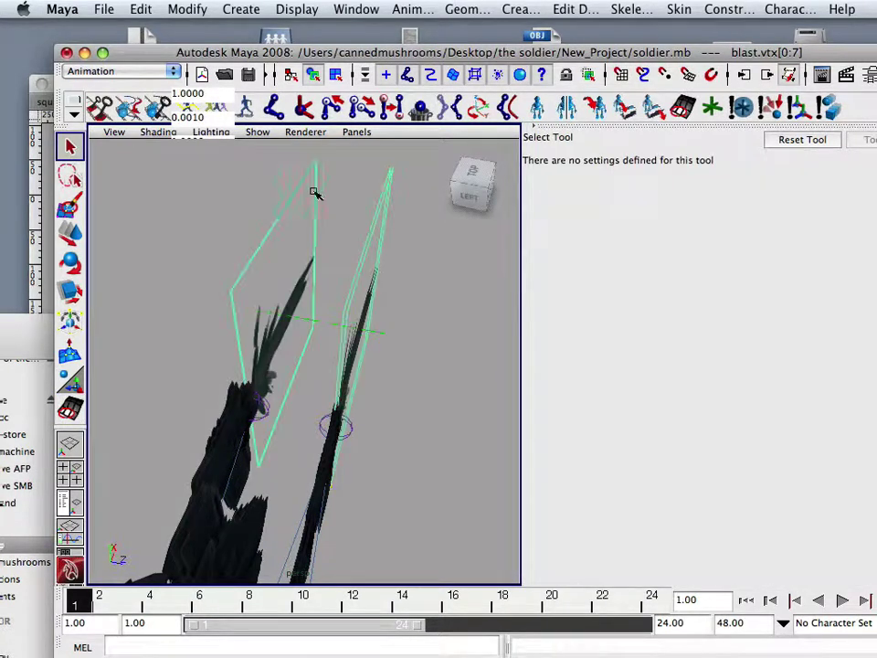
pyautogui.moveTo(317, 198); pyautogui.dragTo(286, 201, button='right')
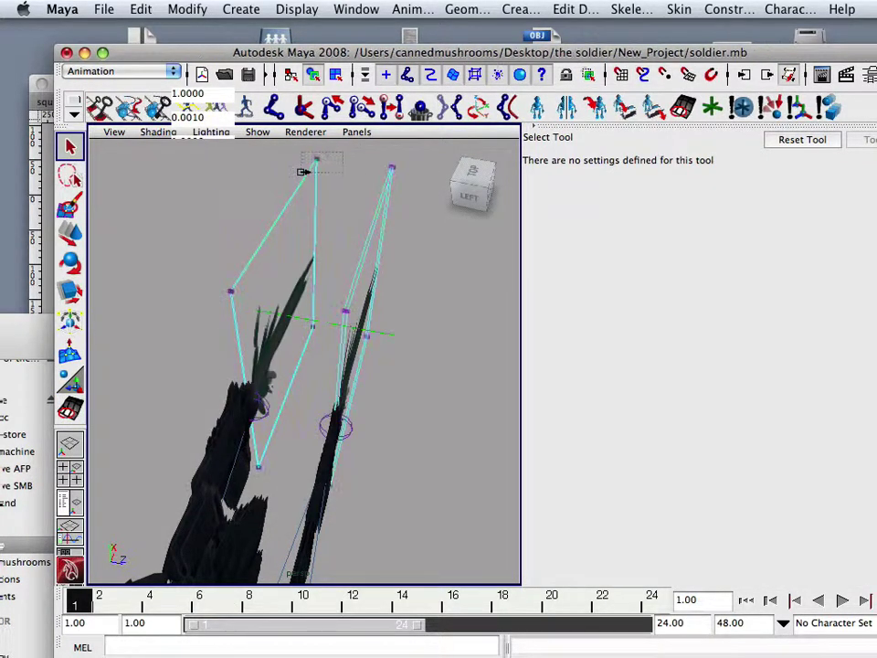
pyautogui.click(317, 164)
pyautogui.keyDown('ctrl'); pyautogui.rightClick(318, 165); pyautogui.keyUp('ctrl')
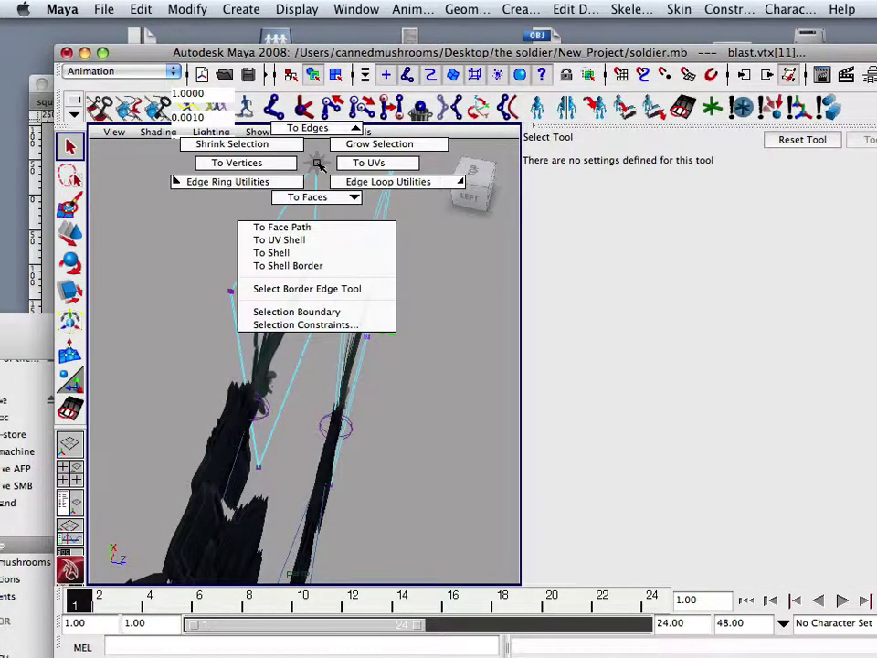
pyautogui.click(302, 253)
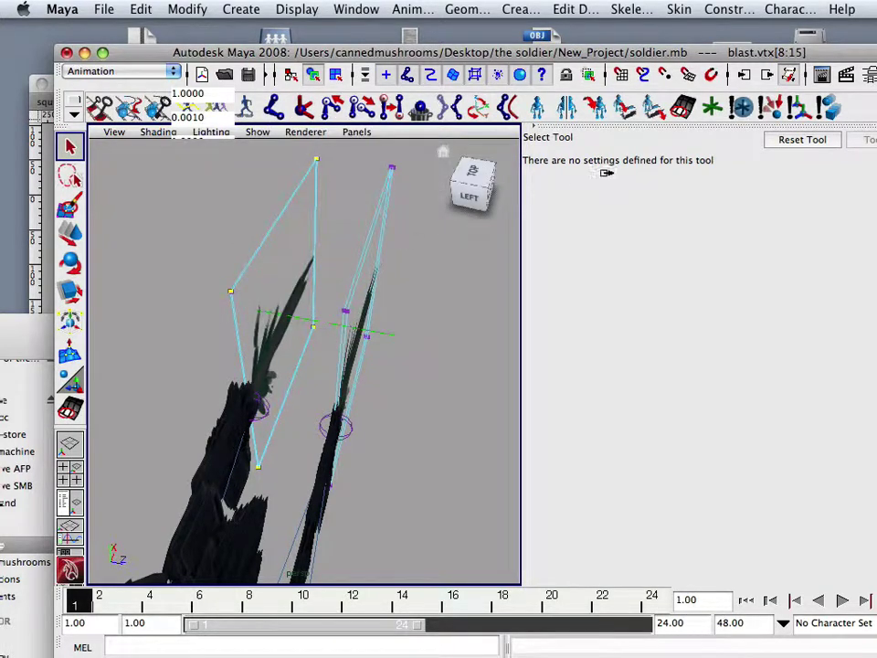
# Start the Paint Skin Weights Tool on this second blast shell and choose l_barrel as the influence
pyautogui.click(681, 109)
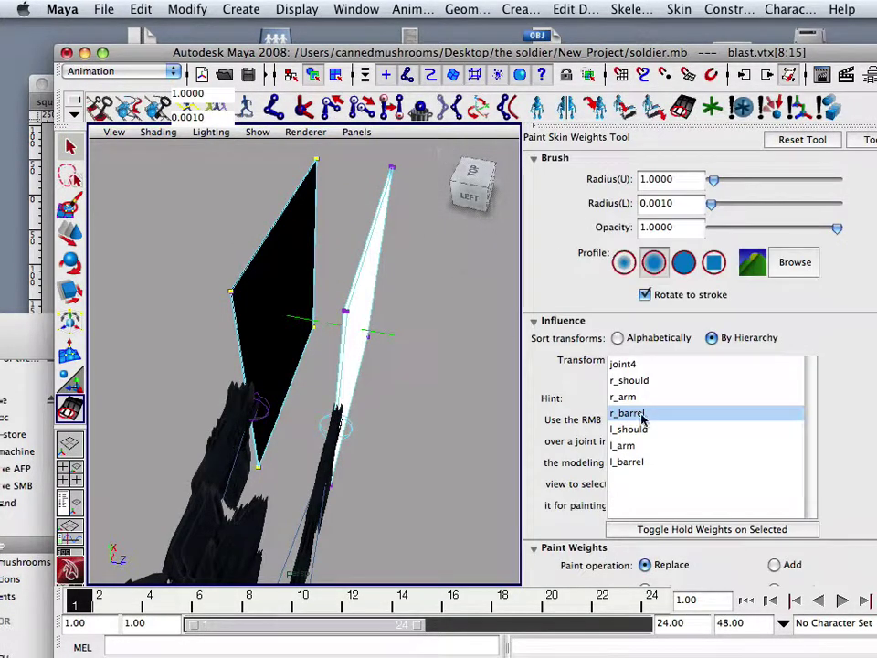
pyautogui.click(637, 463)
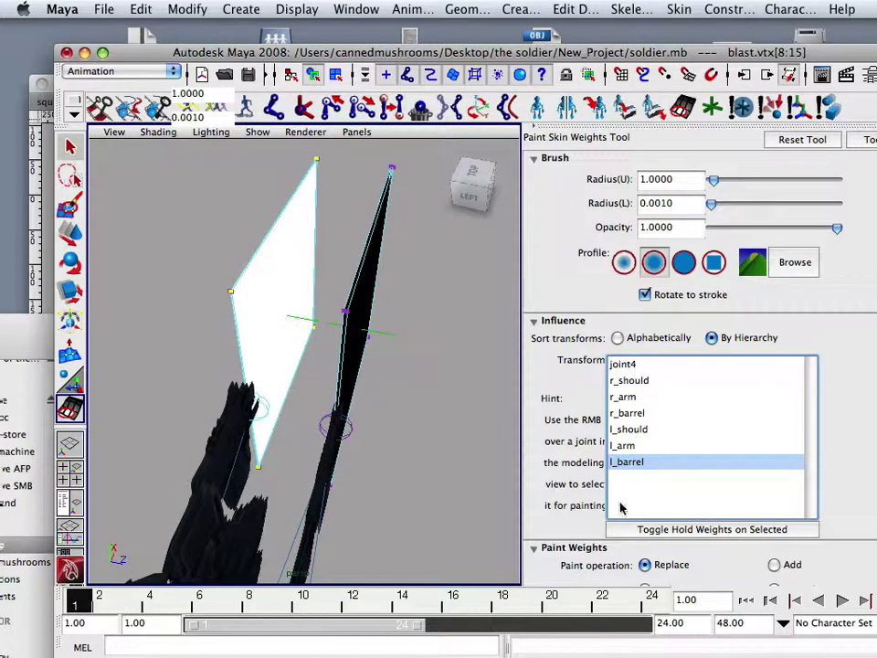
pyautogui.keyDown('alt'); pyautogui.moveTo(433, 397); pyautogui.dragTo(254, 319); pyautogui.keyUp('alt')
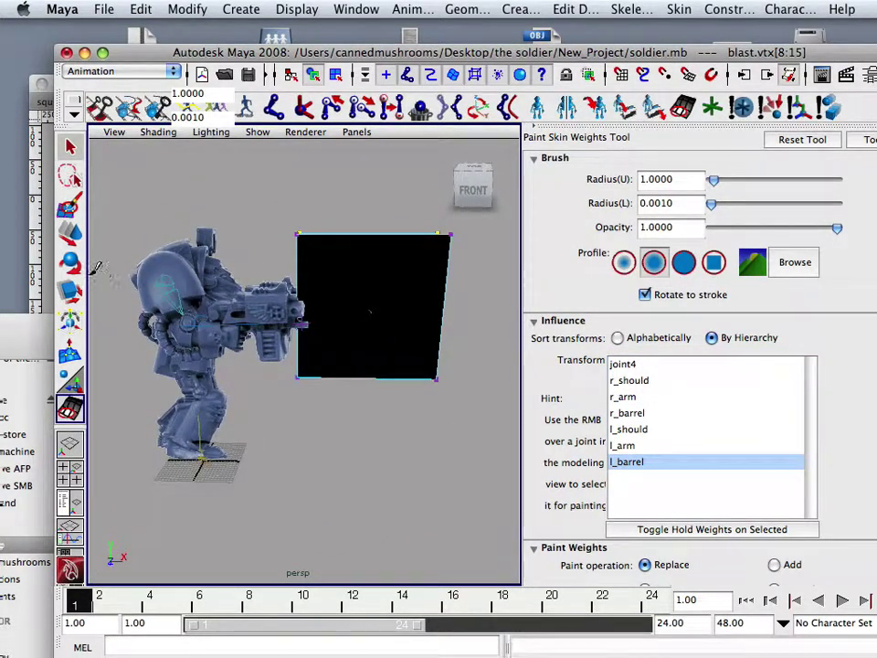
# Maximize the front view, select the r_should joint and try rotating it to test how the arm meshes follow
pyautogui.press('e')
pyautogui.press('space')
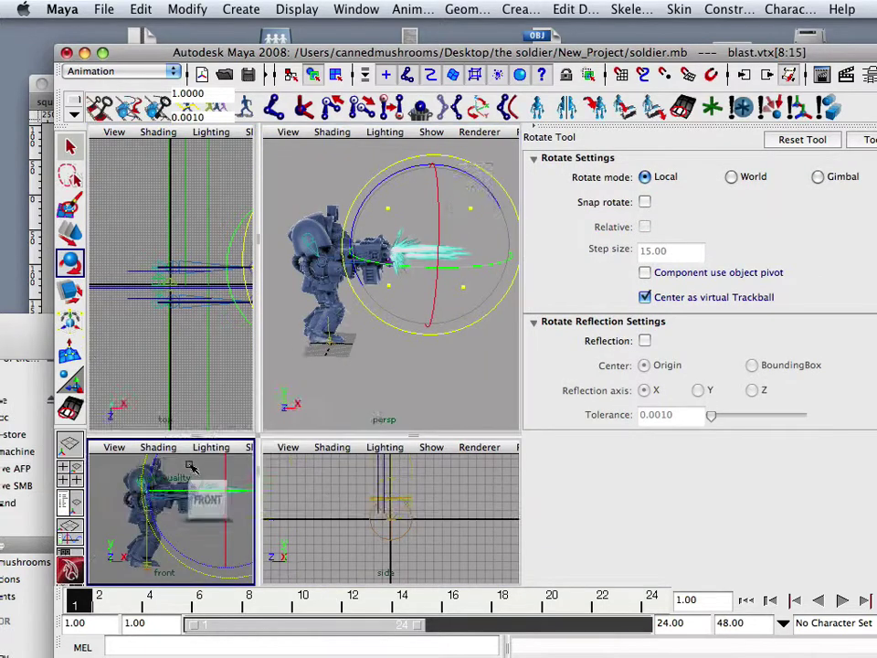
pyautogui.press('space')
pyautogui.click(233, 286)
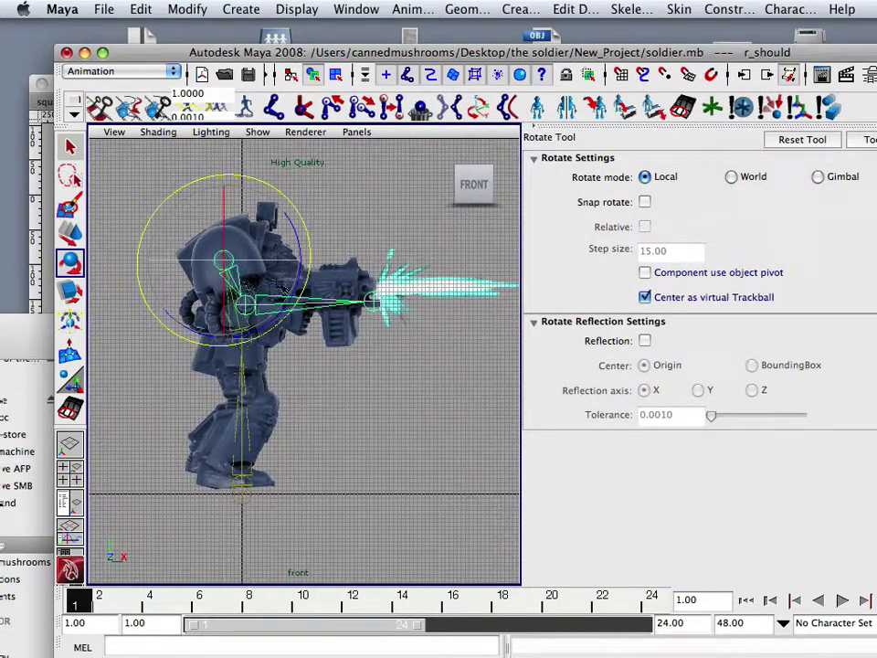
pyautogui.moveTo(305, 296)
pyautogui.mouseDown()
pyautogui.moveTo(274, 340)
pyautogui.moveTo(297, 239)
pyautogui.moveTo(267, 337)
pyautogui.moveTo(238, 352)
pyautogui.moveTo(192, 342)
pyautogui.moveTo(294, 229)
pyautogui.moveTo(272, 338)
pyautogui.moveTo(178, 358)
pyautogui.moveTo(294, 239)
pyautogui.moveTo(263, 408)
pyautogui.moveTo(309, 286)
pyautogui.moveTo(300, 287)
pyautogui.mouseUp()
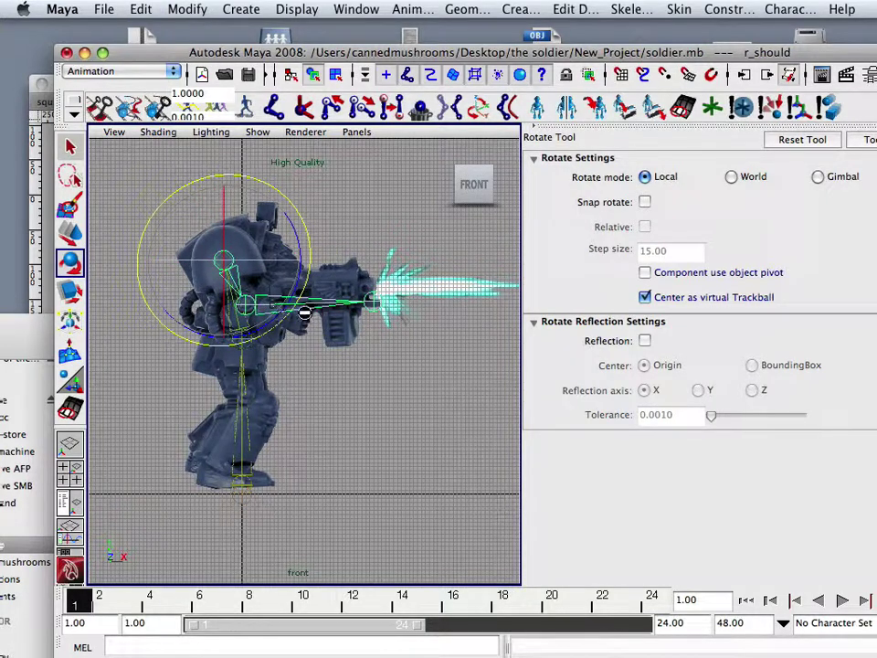
# Switch to the perspective view, select the r_arm_out mesh and inspect the arm and gun up close from several angles
pyautogui.press('space')
pyautogui.press('space')
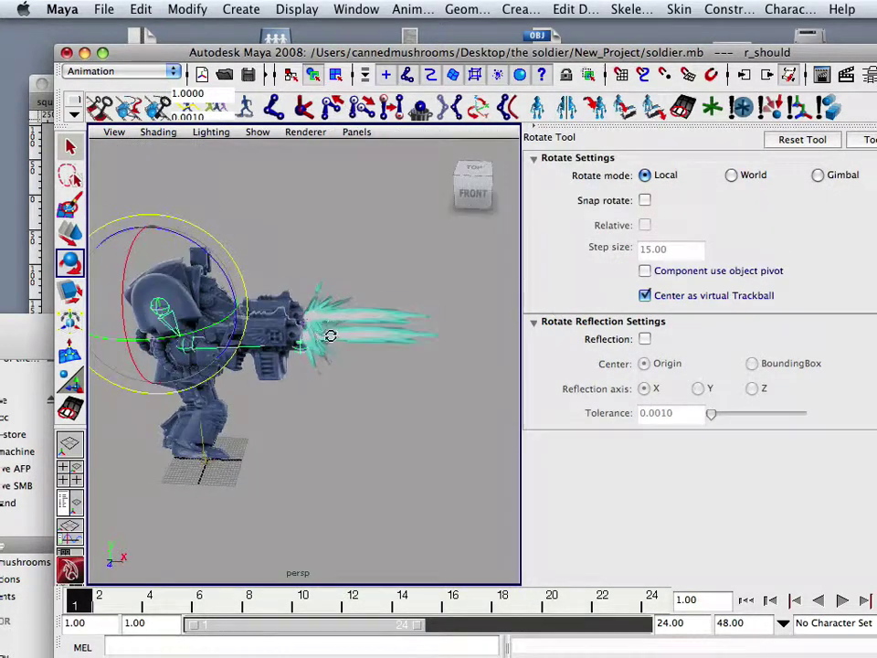
pyautogui.keyDown('alt'); pyautogui.moveTo(329, 333); pyautogui.dragTo(268, 308); pyautogui.keyUp('alt')
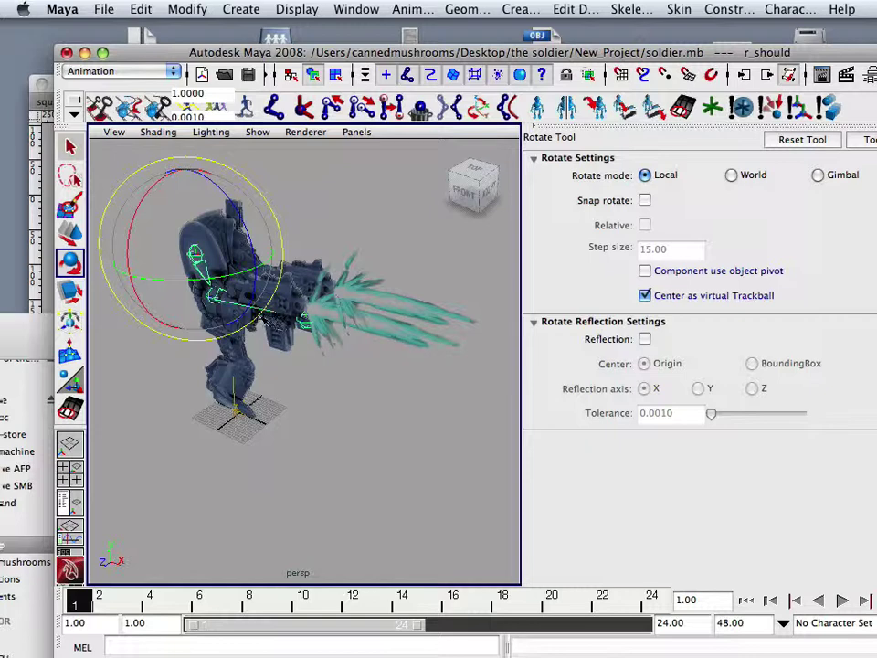
pyautogui.keyDown('alt'); pyautogui.moveTo(263, 317); pyautogui.dragTo(320, 372); pyautogui.keyUp('alt')
pyautogui.click(260, 311)
pyautogui.scroll(3, 320, 372)
pyautogui.keyDown('alt'); pyautogui.moveTo(286, 340); pyautogui.dragTo(383, 396); pyautogui.keyUp('alt')
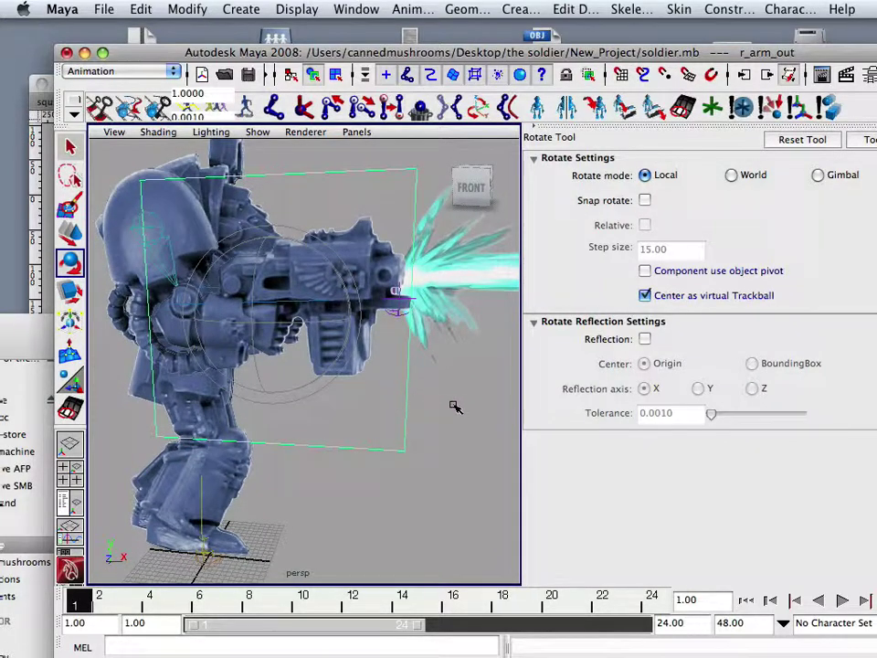
# Examine how the blast planes sit at the gun barrels, selecting the blast mesh, the r_arm joint and the r_arm_out mesh in turn
pyautogui.click(452, 274)
pyautogui.scroll(-5, 452, 274)
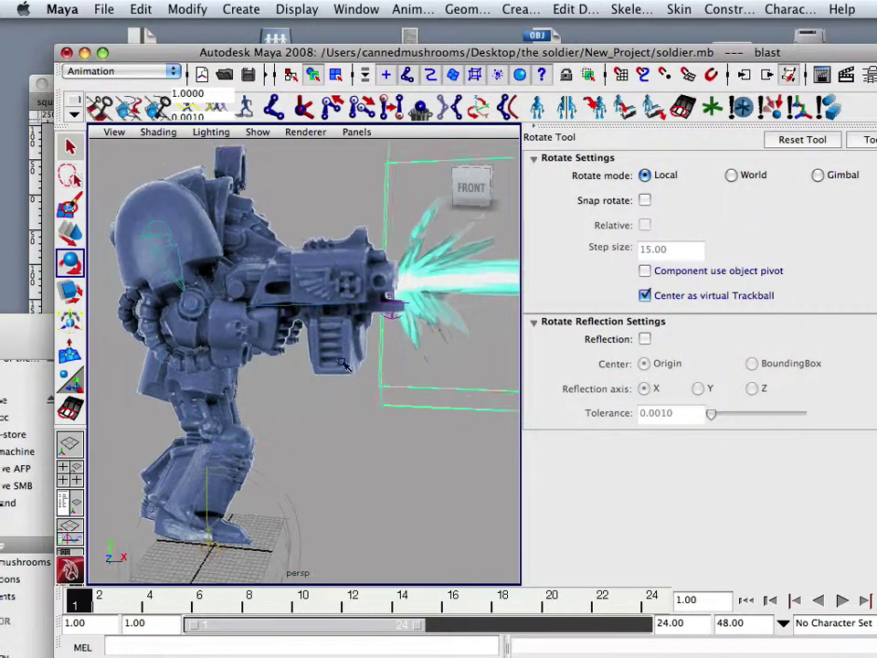
pyautogui.keyDown('alt'); pyautogui.moveTo(452, 274); pyautogui.dragTo(307, 359); pyautogui.keyUp('alt')
pyautogui.click(332, 384)
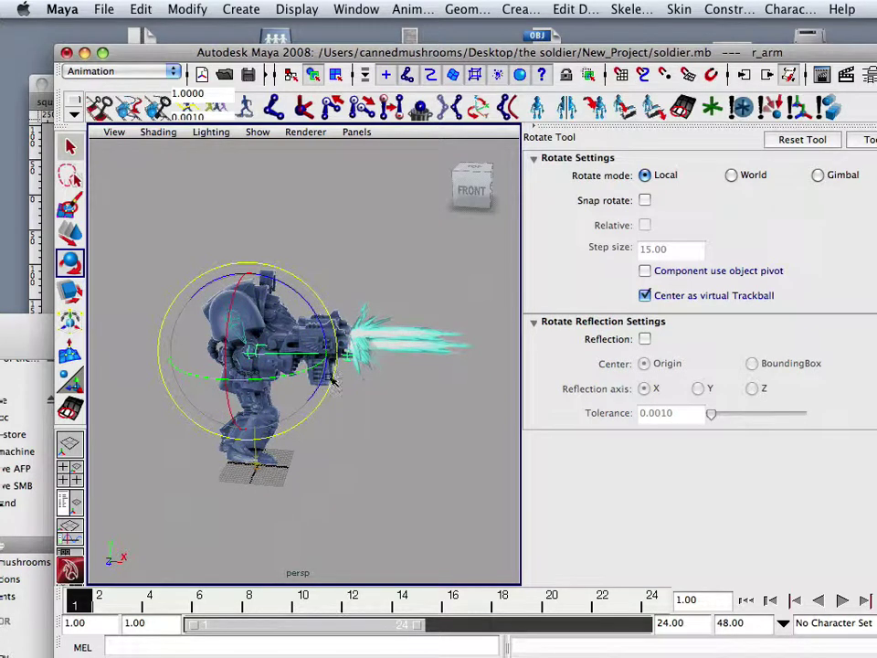
pyautogui.click(346, 389)
pyautogui.keyDown('alt'); pyautogui.moveTo(400, 380); pyautogui.dragTo(225, 290); pyautogui.keyUp('alt')
pyautogui.scroll(5, 378, 355)
pyautogui.scroll(-4, 353, 354)
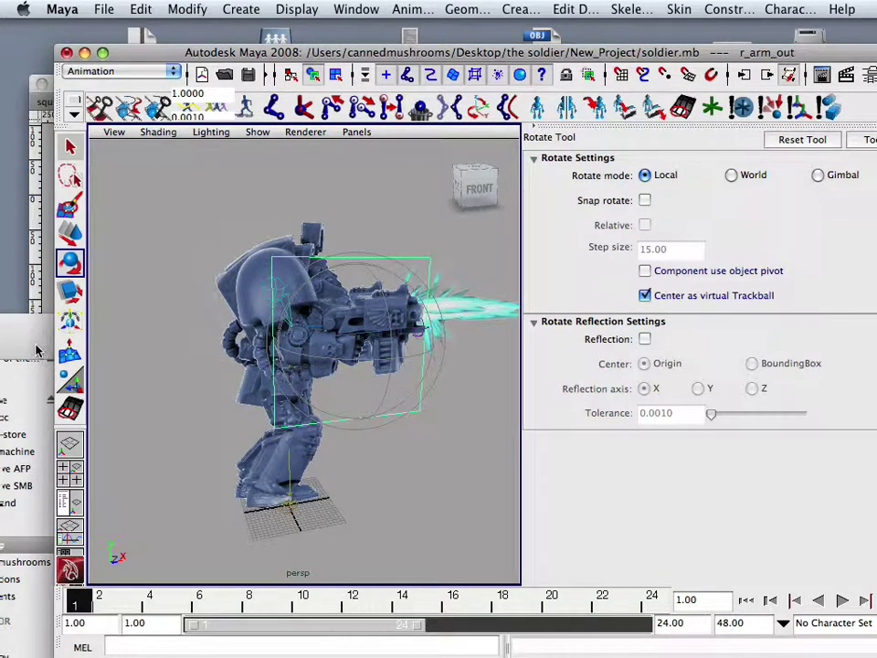
# Bring up the Finder window showing the muzzle.tif texture, return to Maya and view the soldier from the front
pyautogui.moveTo(38, 350); pyautogui.dragTo(45, 384)
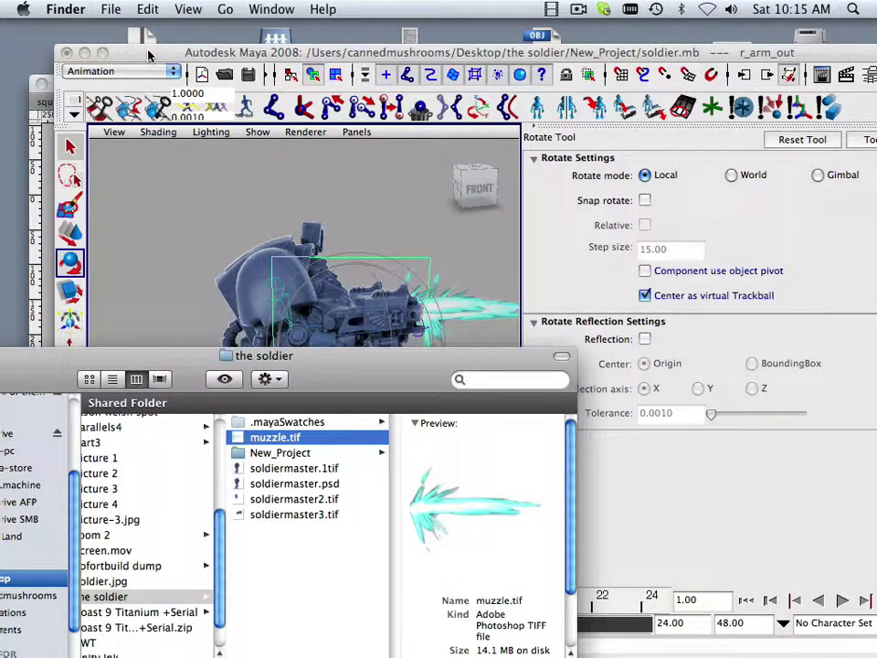
pyautogui.click(148, 55)
pyautogui.keyDown('alt'); pyautogui.moveTo(164, 288); pyautogui.dragTo(265, 330); pyautogui.keyUp('alt')
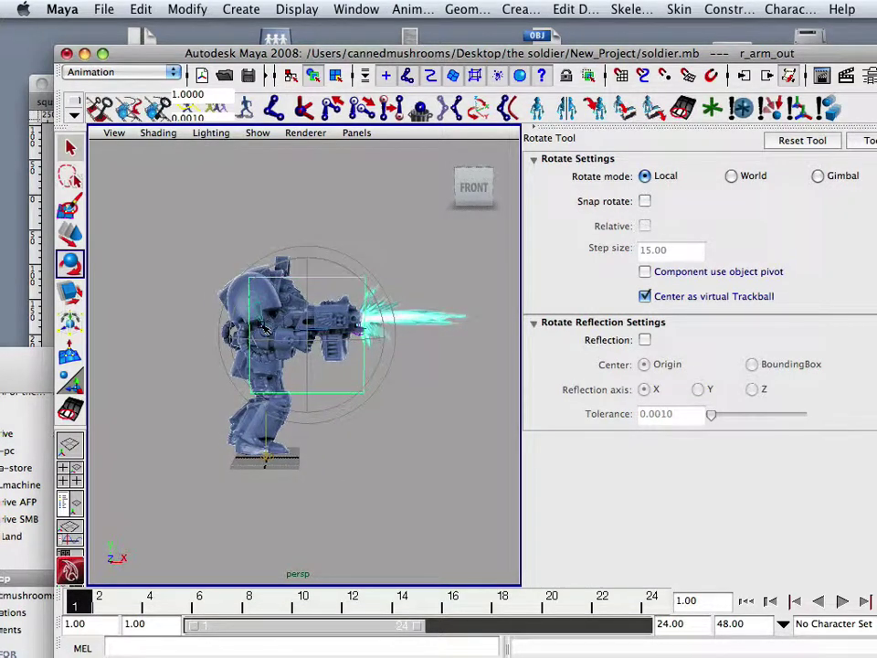